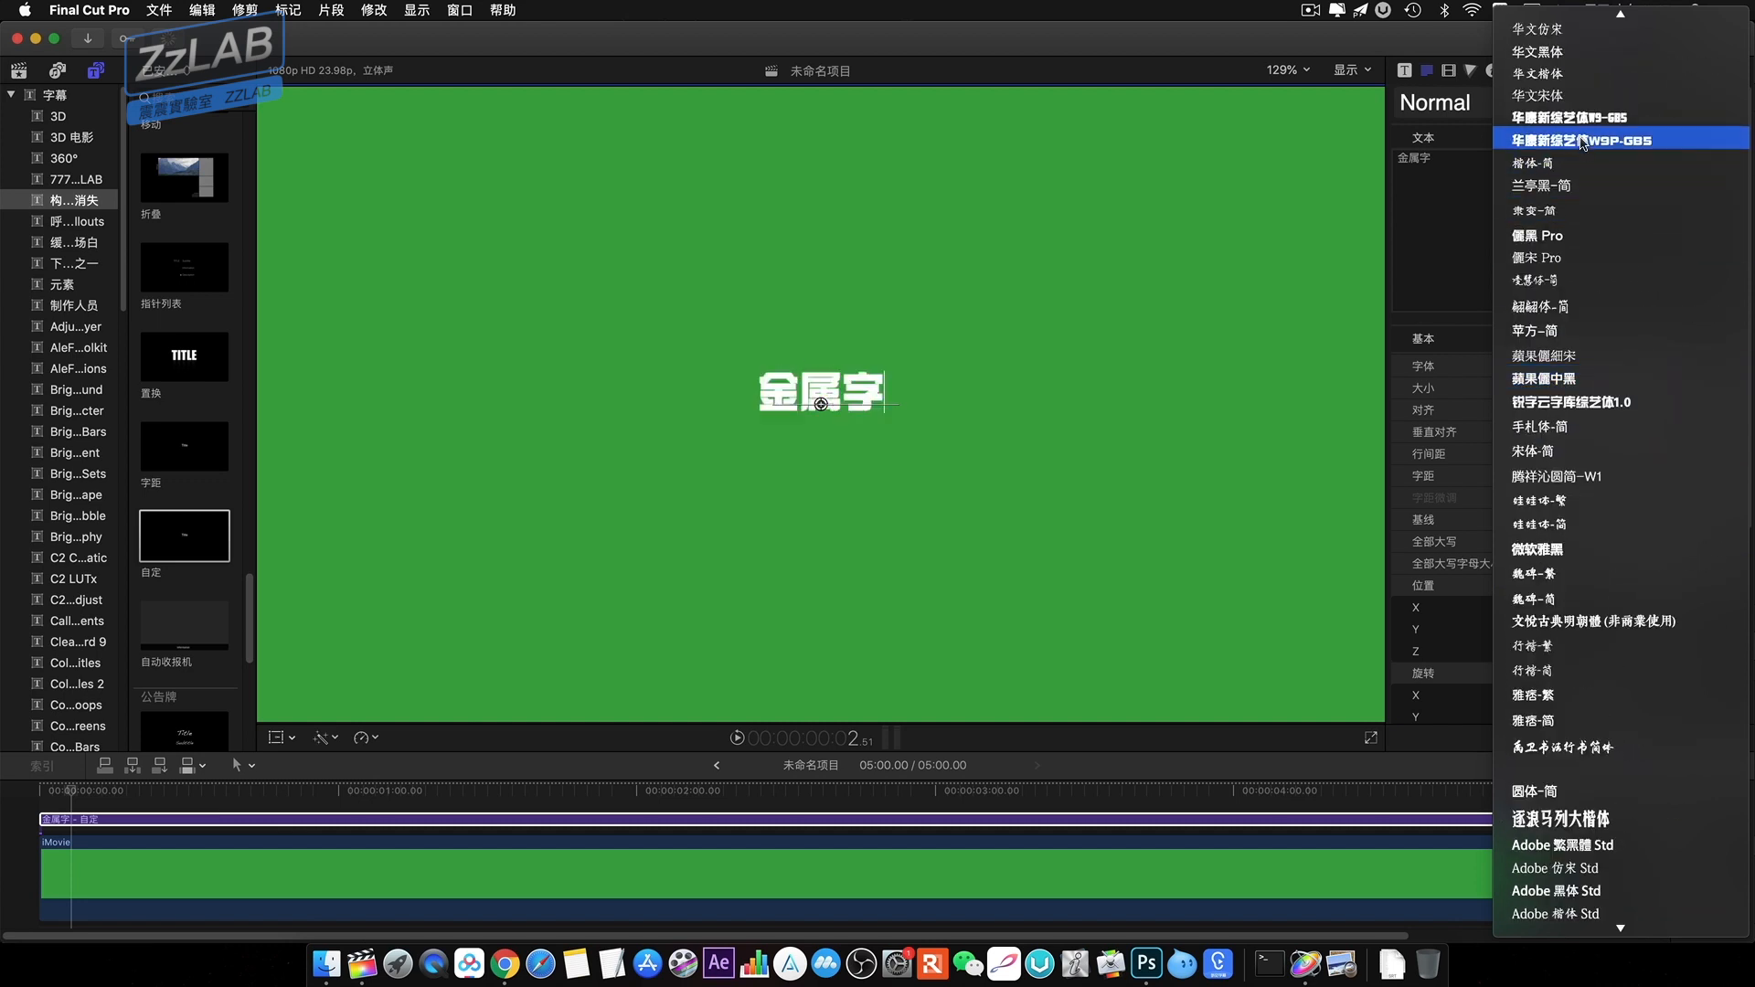
# Format the title in the 华康新综艺体 font at size 501 and move it down to a Y position of about -177 px.
pyautogui.click(1568, 117)
pyautogui.moveTo(1537, 390); pyautogui.dragTo(1700, 390)
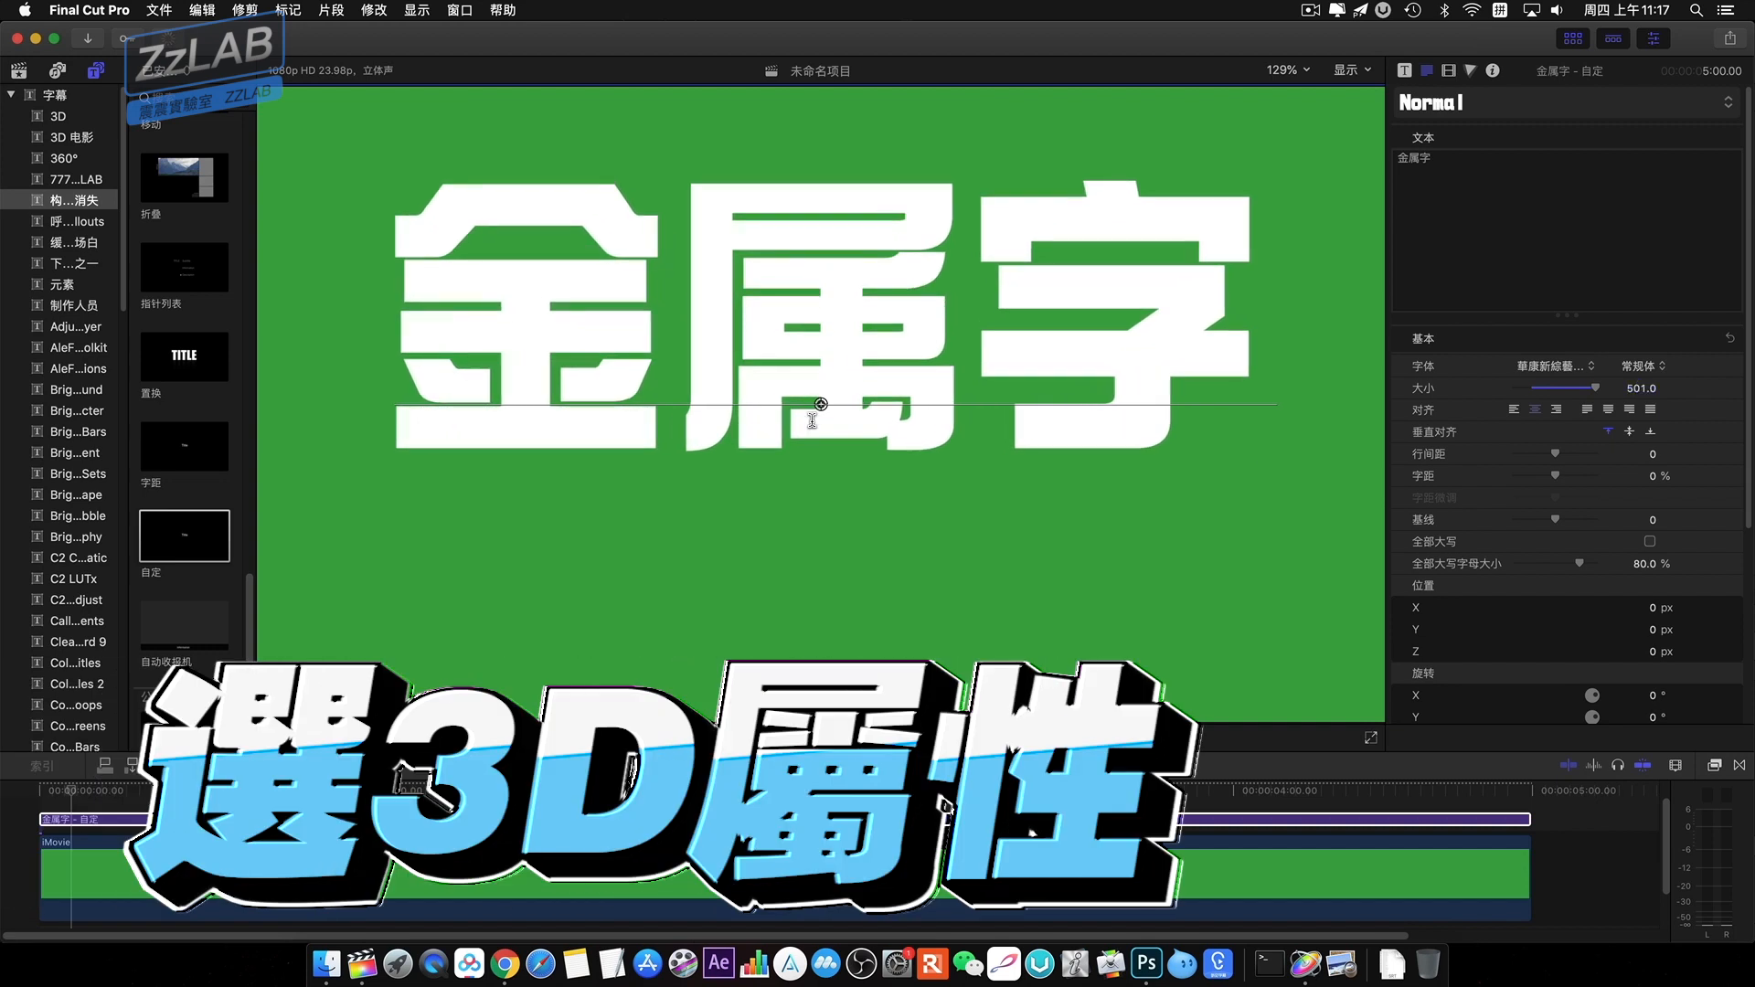
pyautogui.moveTo(805, 396); pyautogui.dragTo(806, 502)
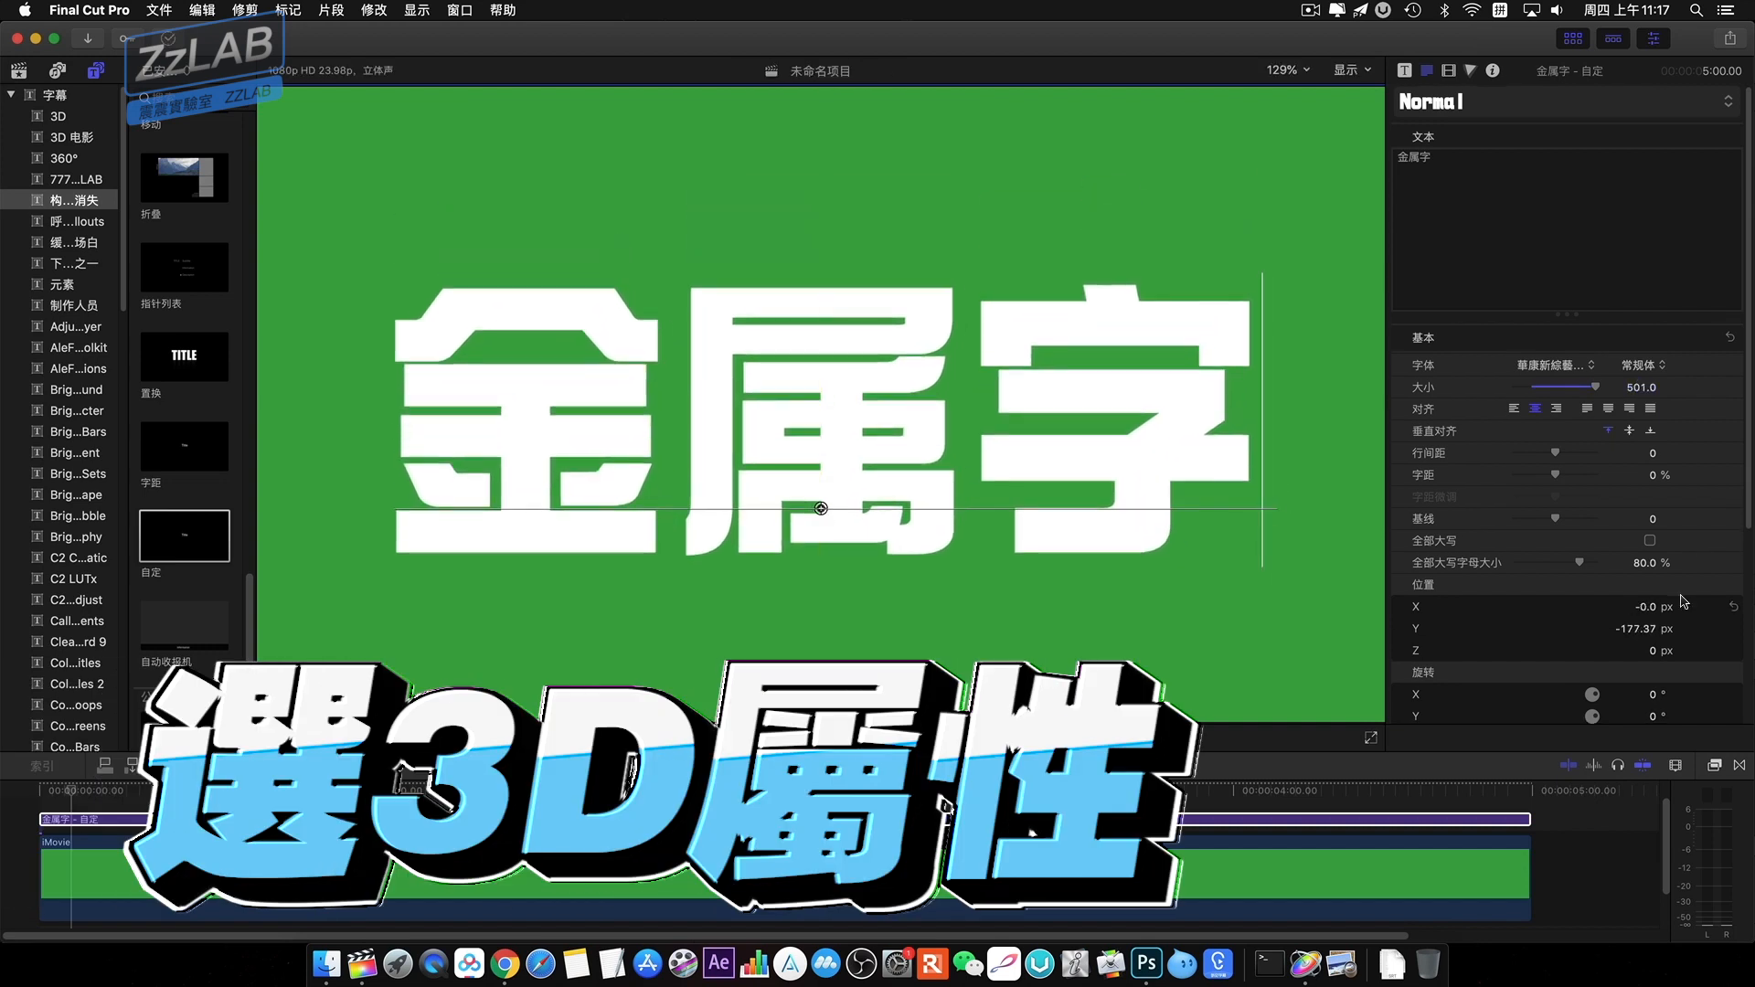
# Turn on 3D text for the title and apply the Nickel metal material to it.
pyautogui.scroll(-5, 1682, 601)
pyautogui.click(1403, 605)
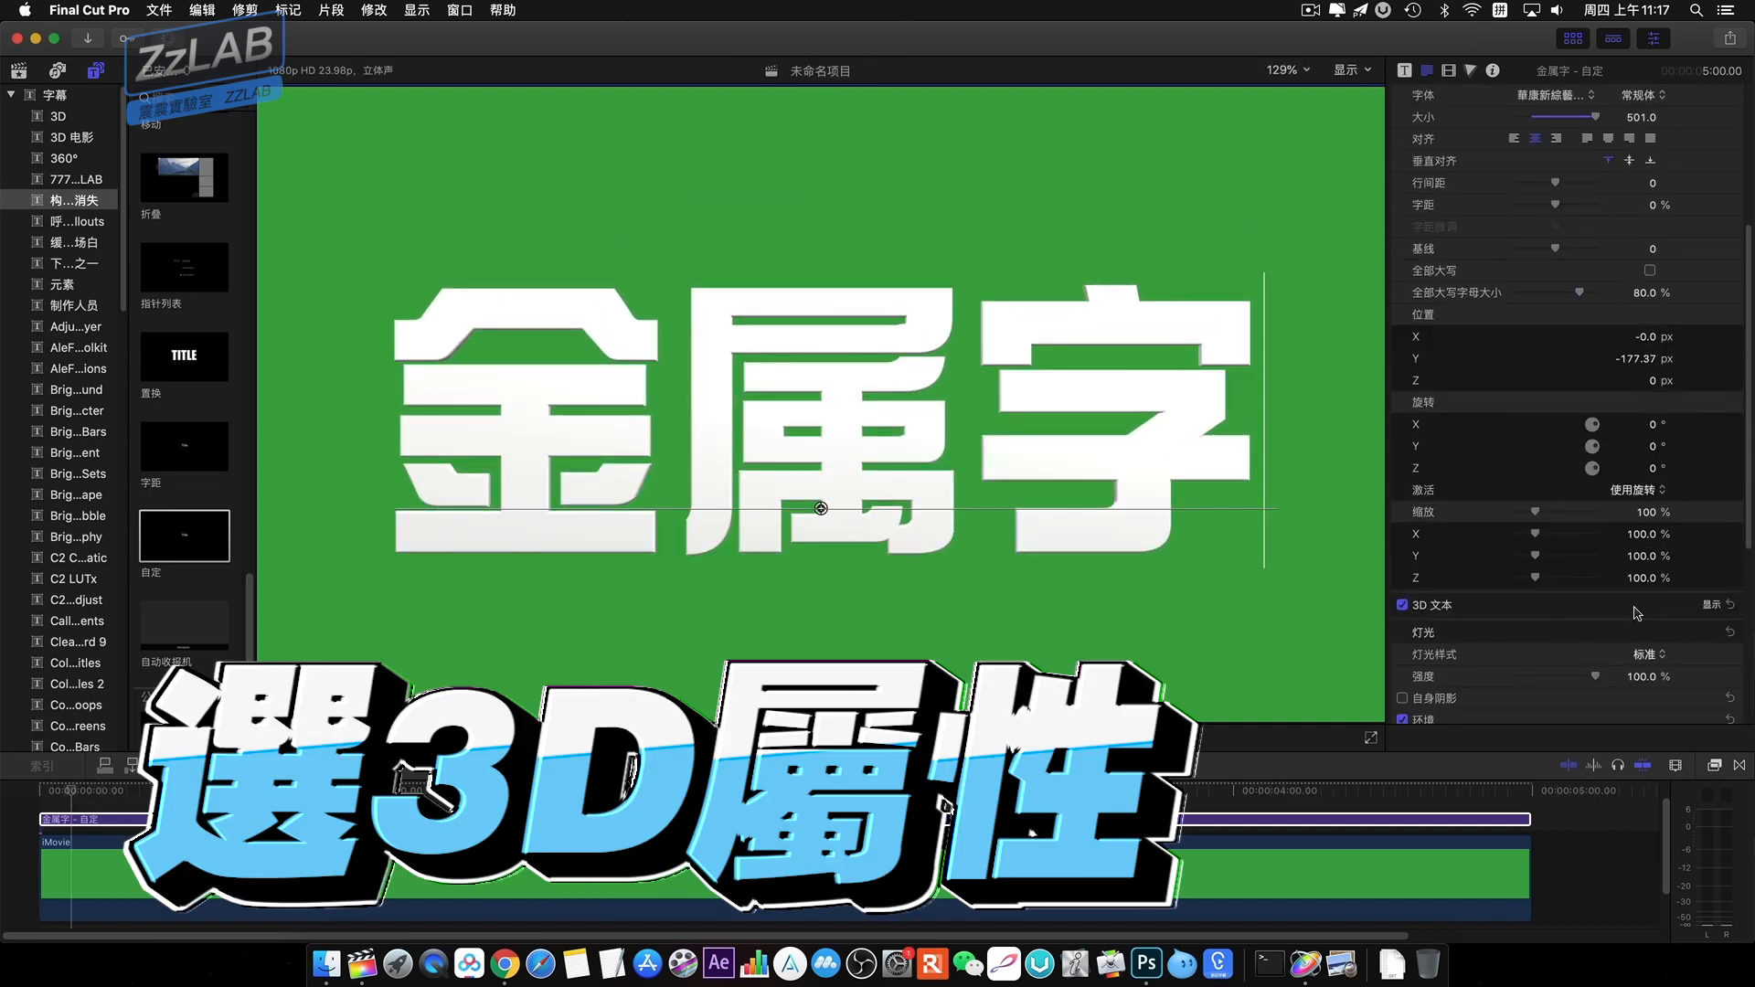
pyautogui.scroll(-4, 1637, 613)
pyautogui.scroll(-1, 1631, 609)
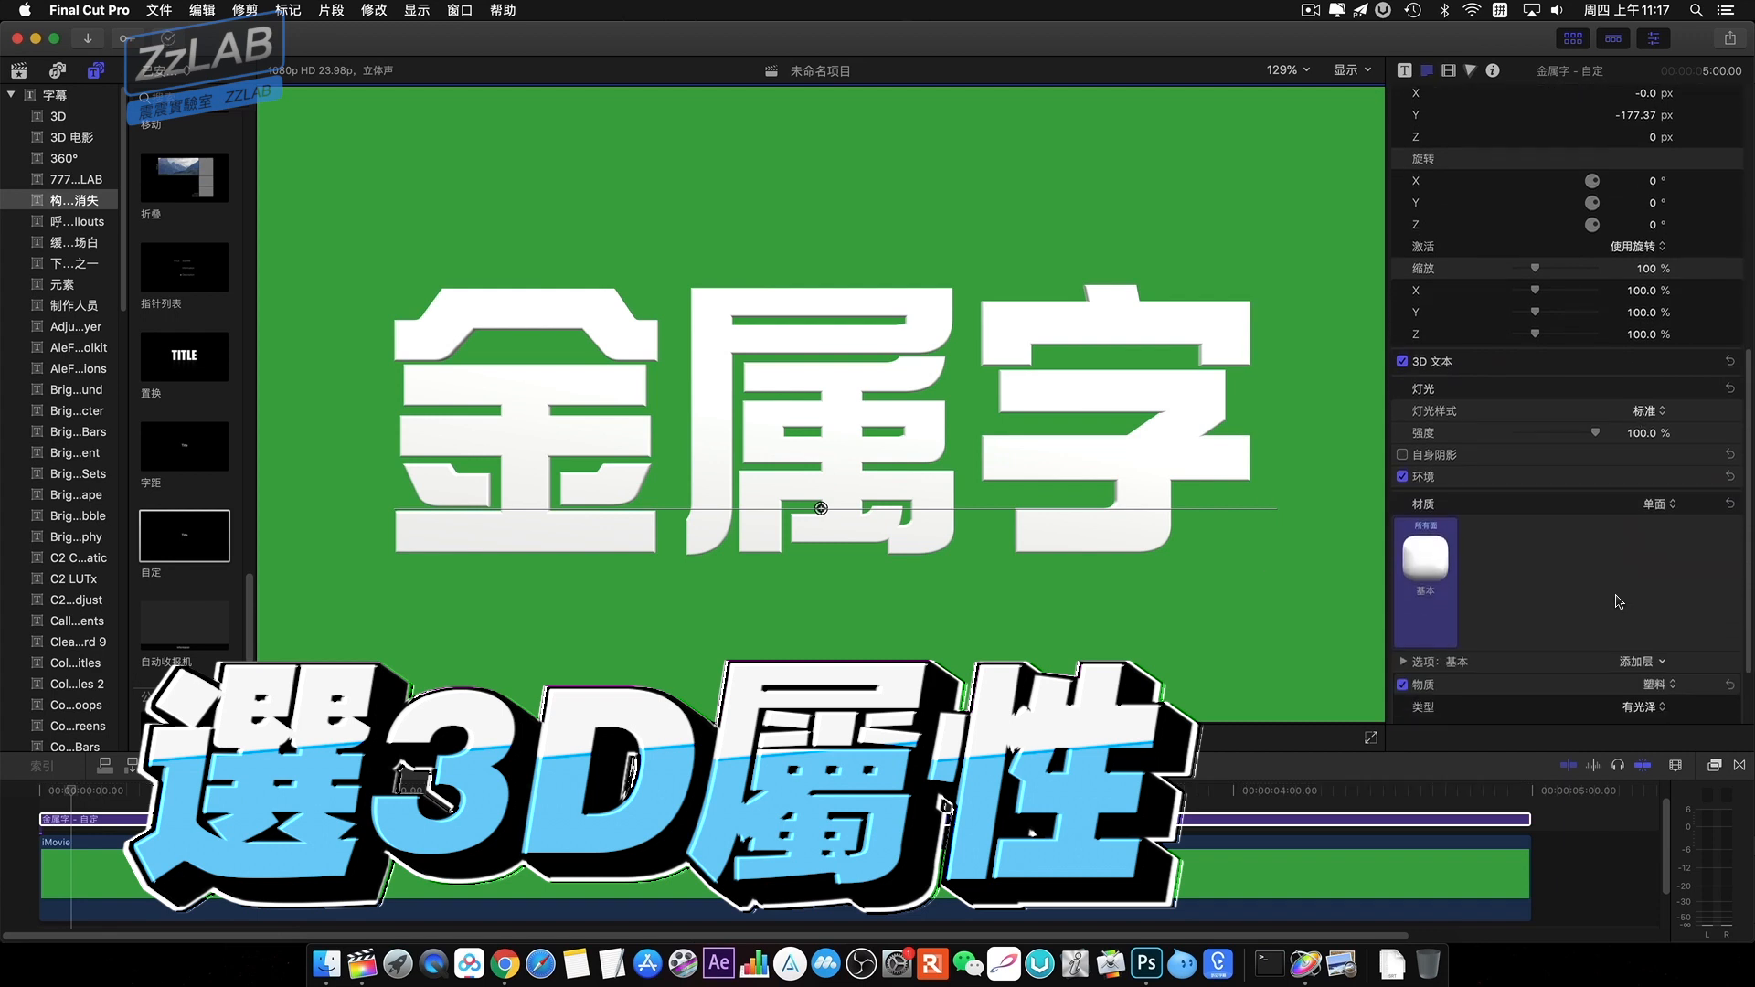
pyautogui.click(1429, 565)
pyautogui.moveTo(1488, 637)
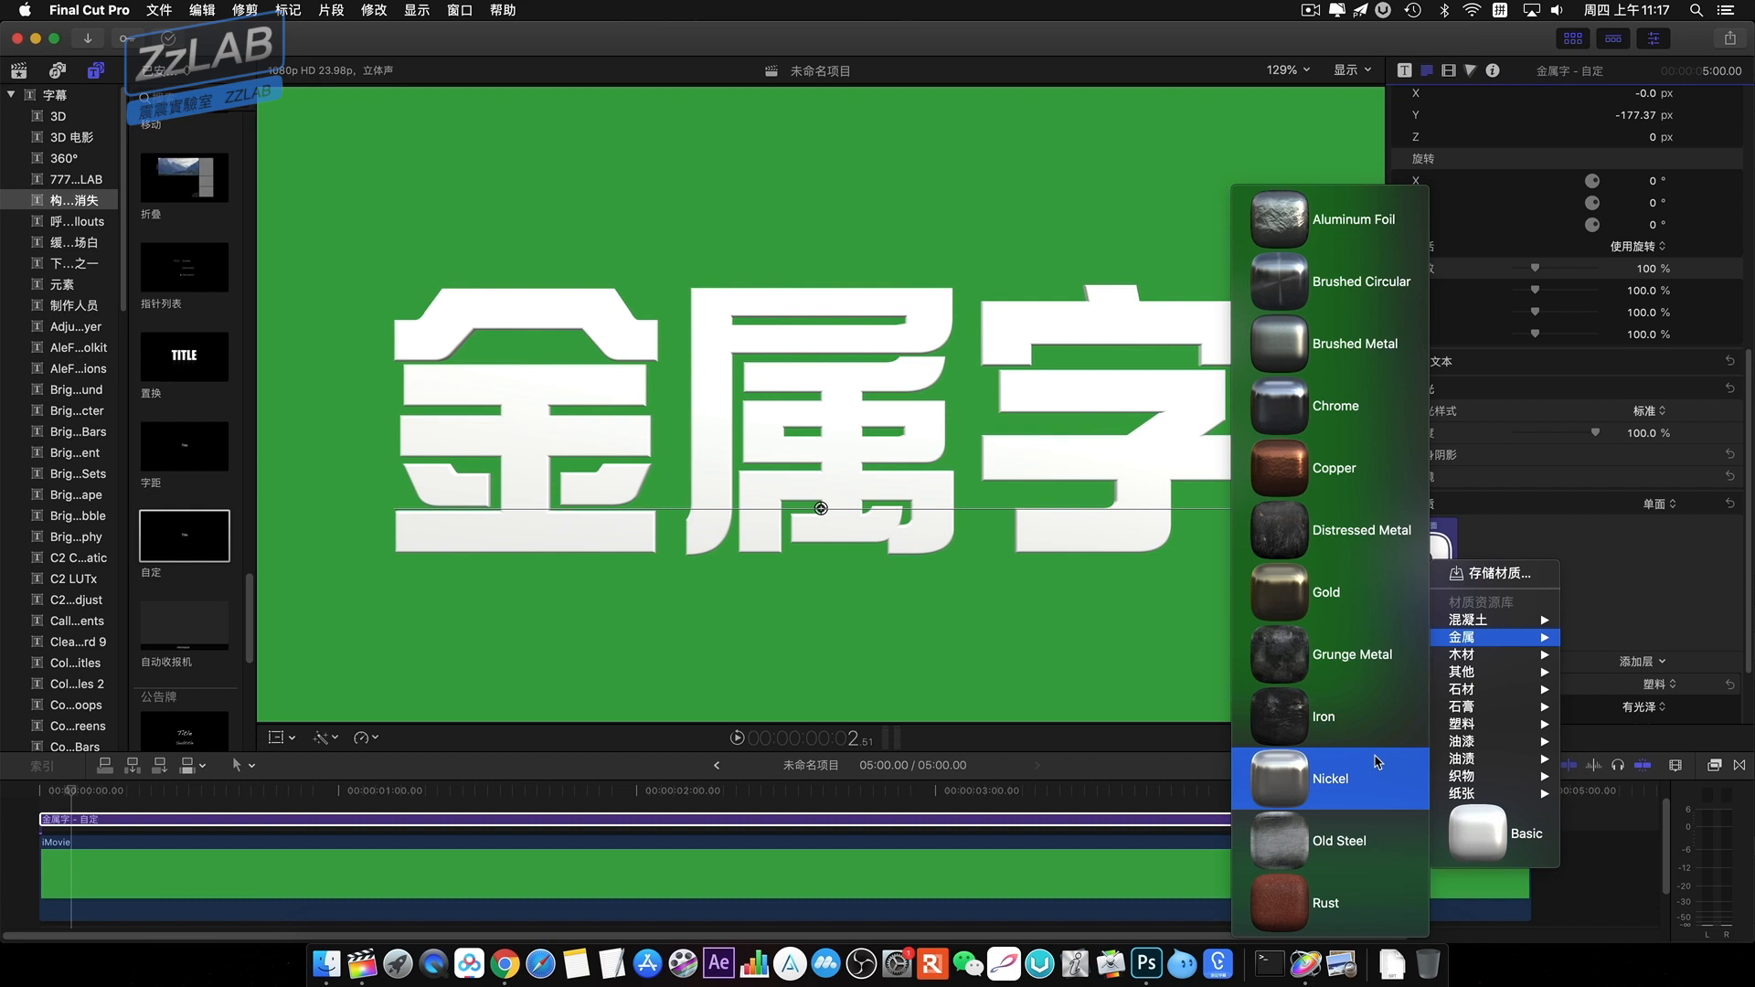
pyautogui.click(1377, 778)
# Set the paint job of the Nickel material's reflective paint layer to 亮色.
pyautogui.scroll(-2, 1584, 599)
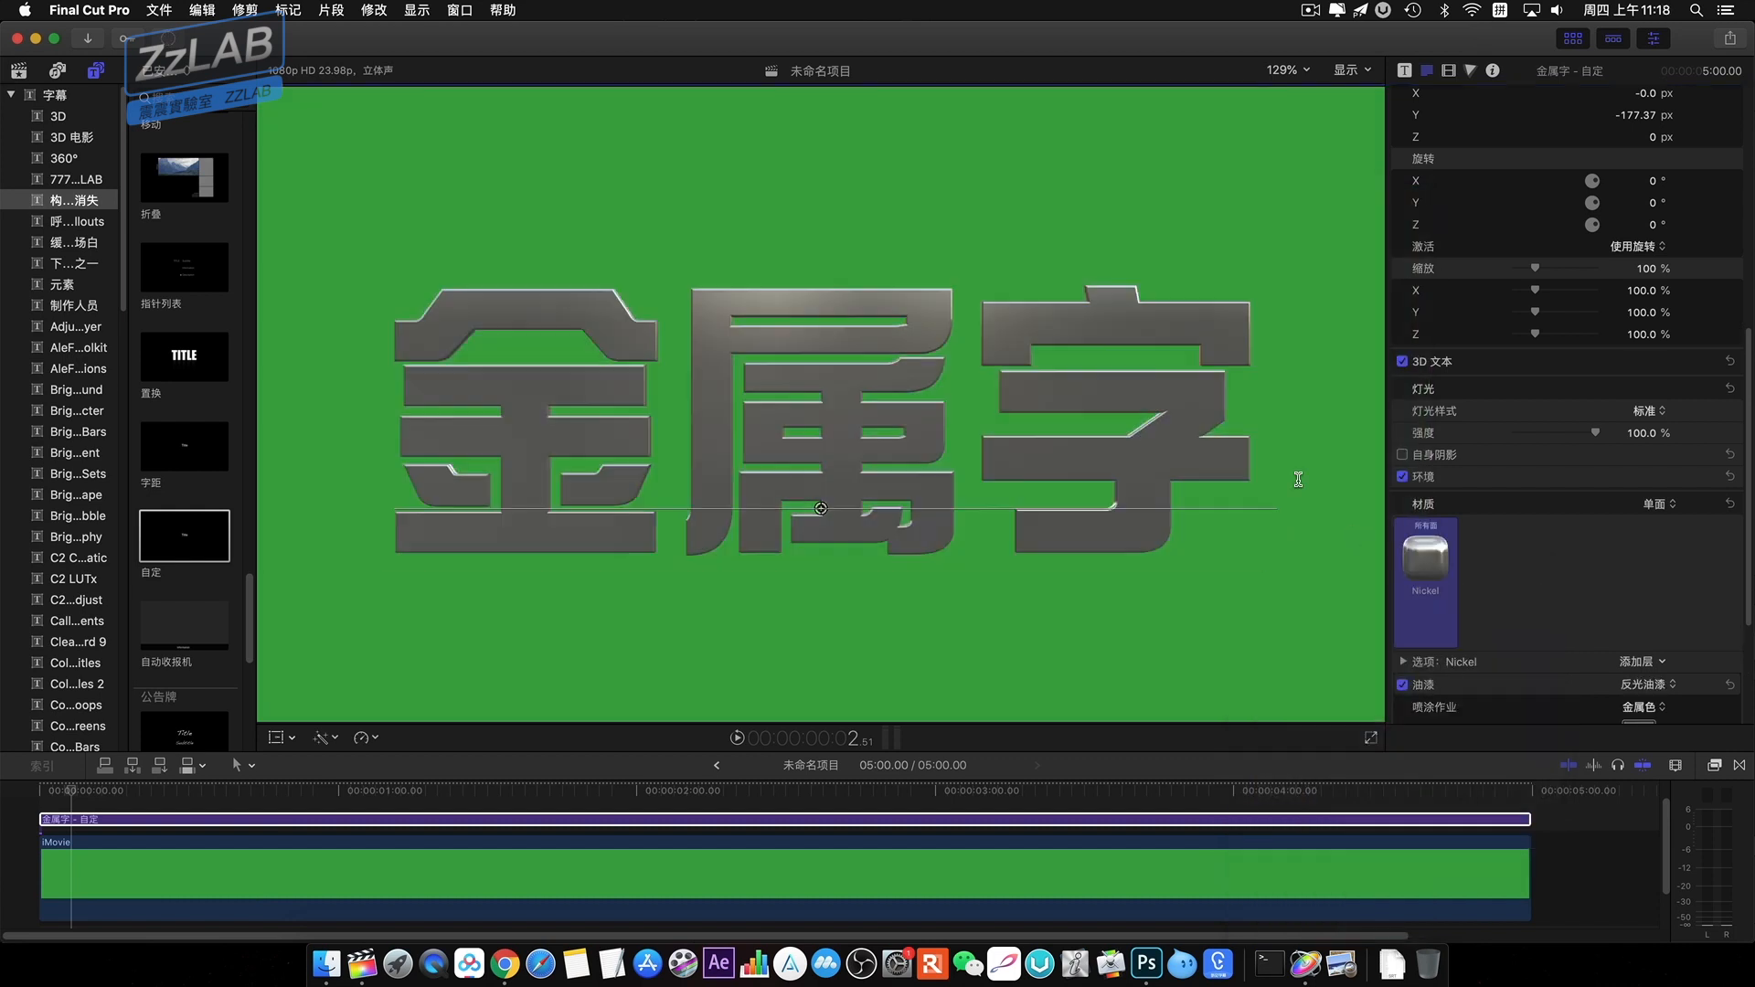
pyautogui.scroll(-4, 1585, 599)
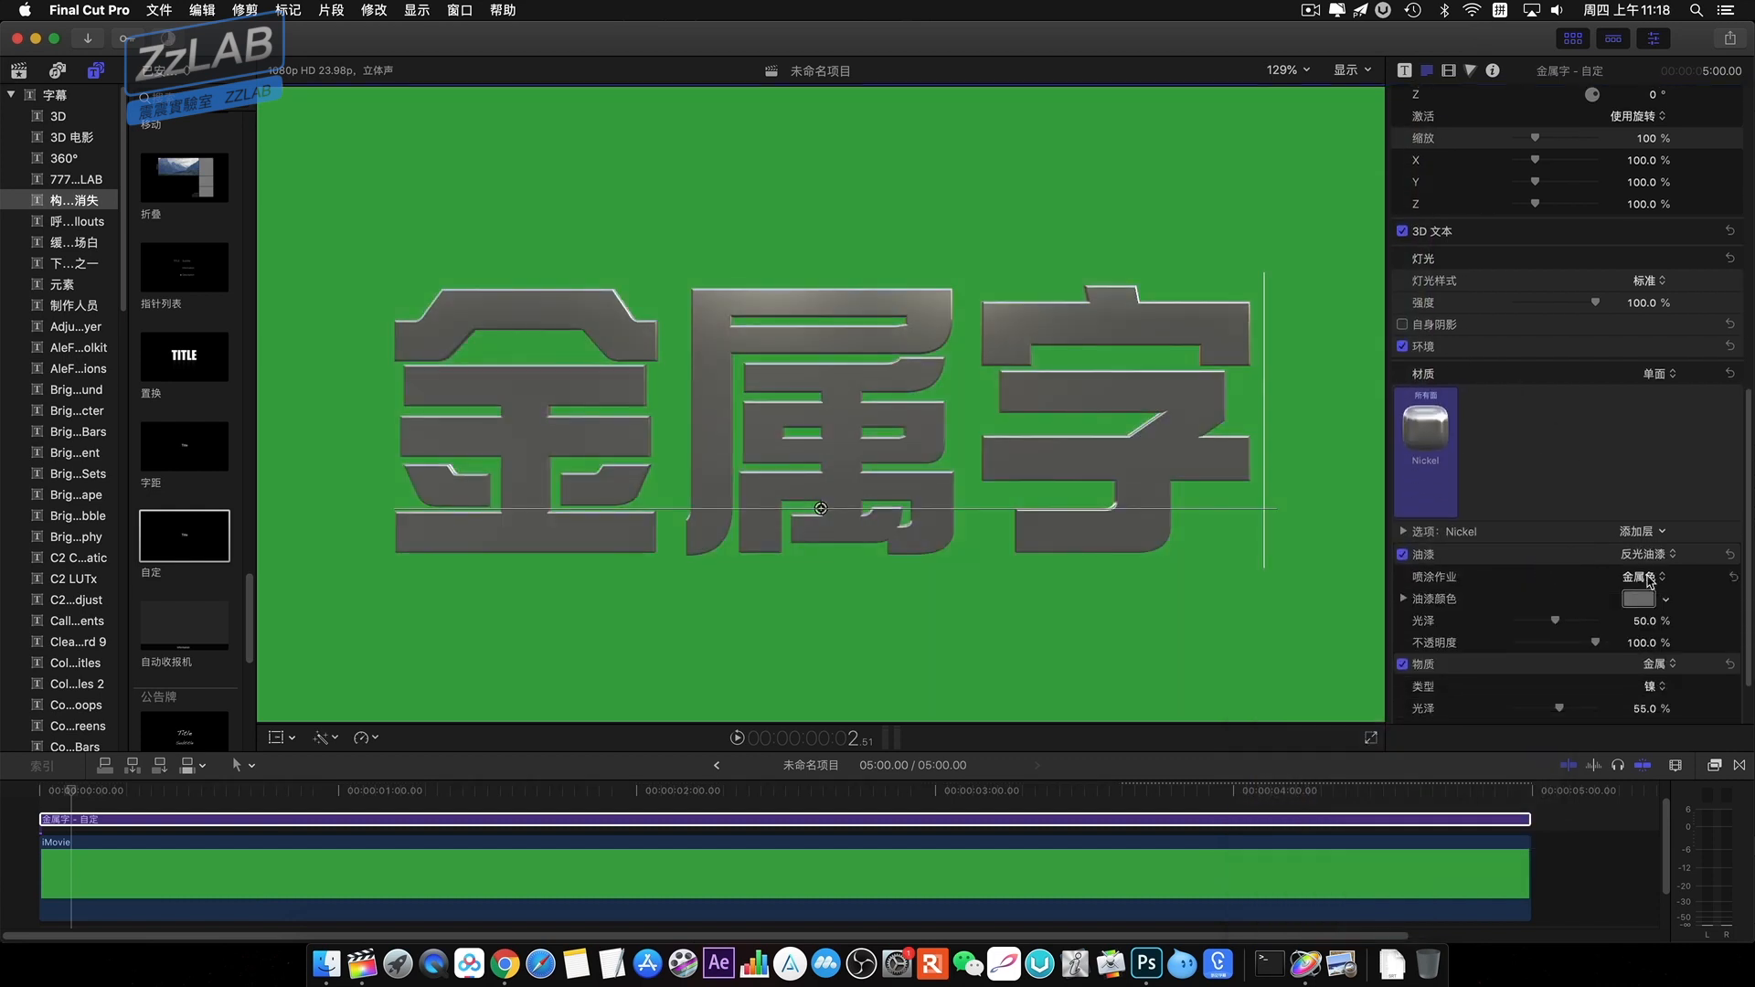
pyautogui.click(1650, 579)
pyautogui.click(1691, 827)
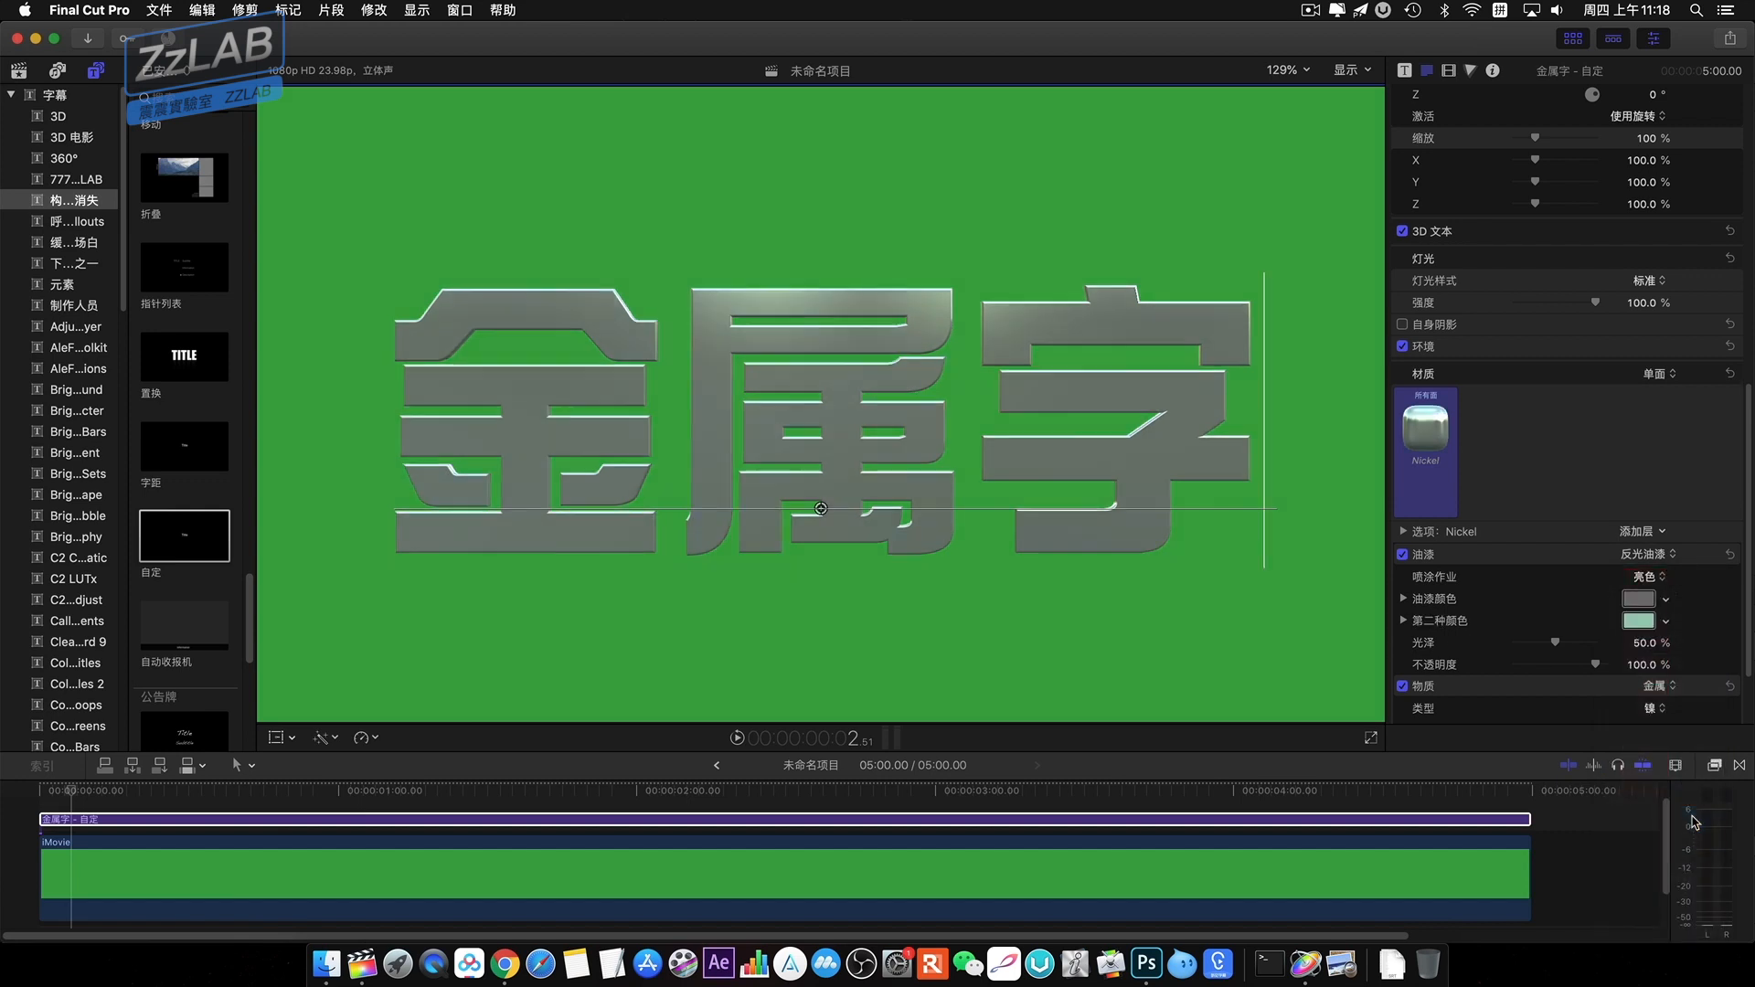
# Change the metal type of the Nickel material's substance layer to gold (金).
pyautogui.scroll(-3, 1632, 585)
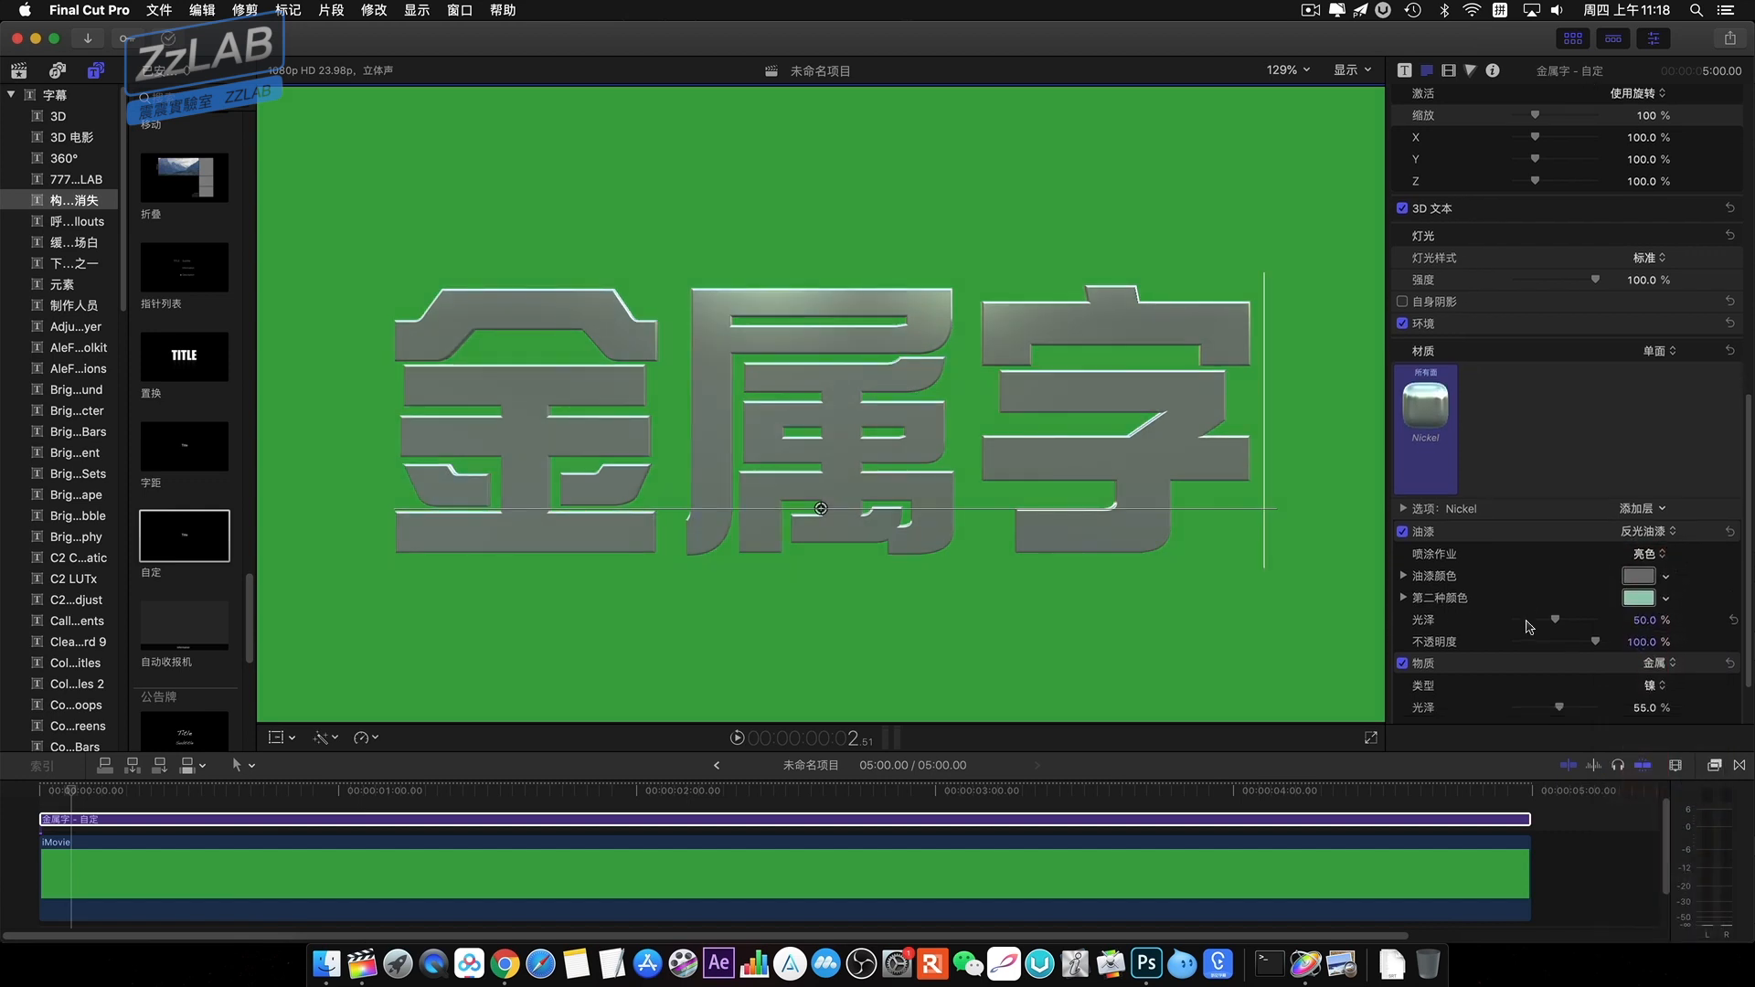
pyautogui.click(1655, 633)
pyautogui.click(1669, 600)
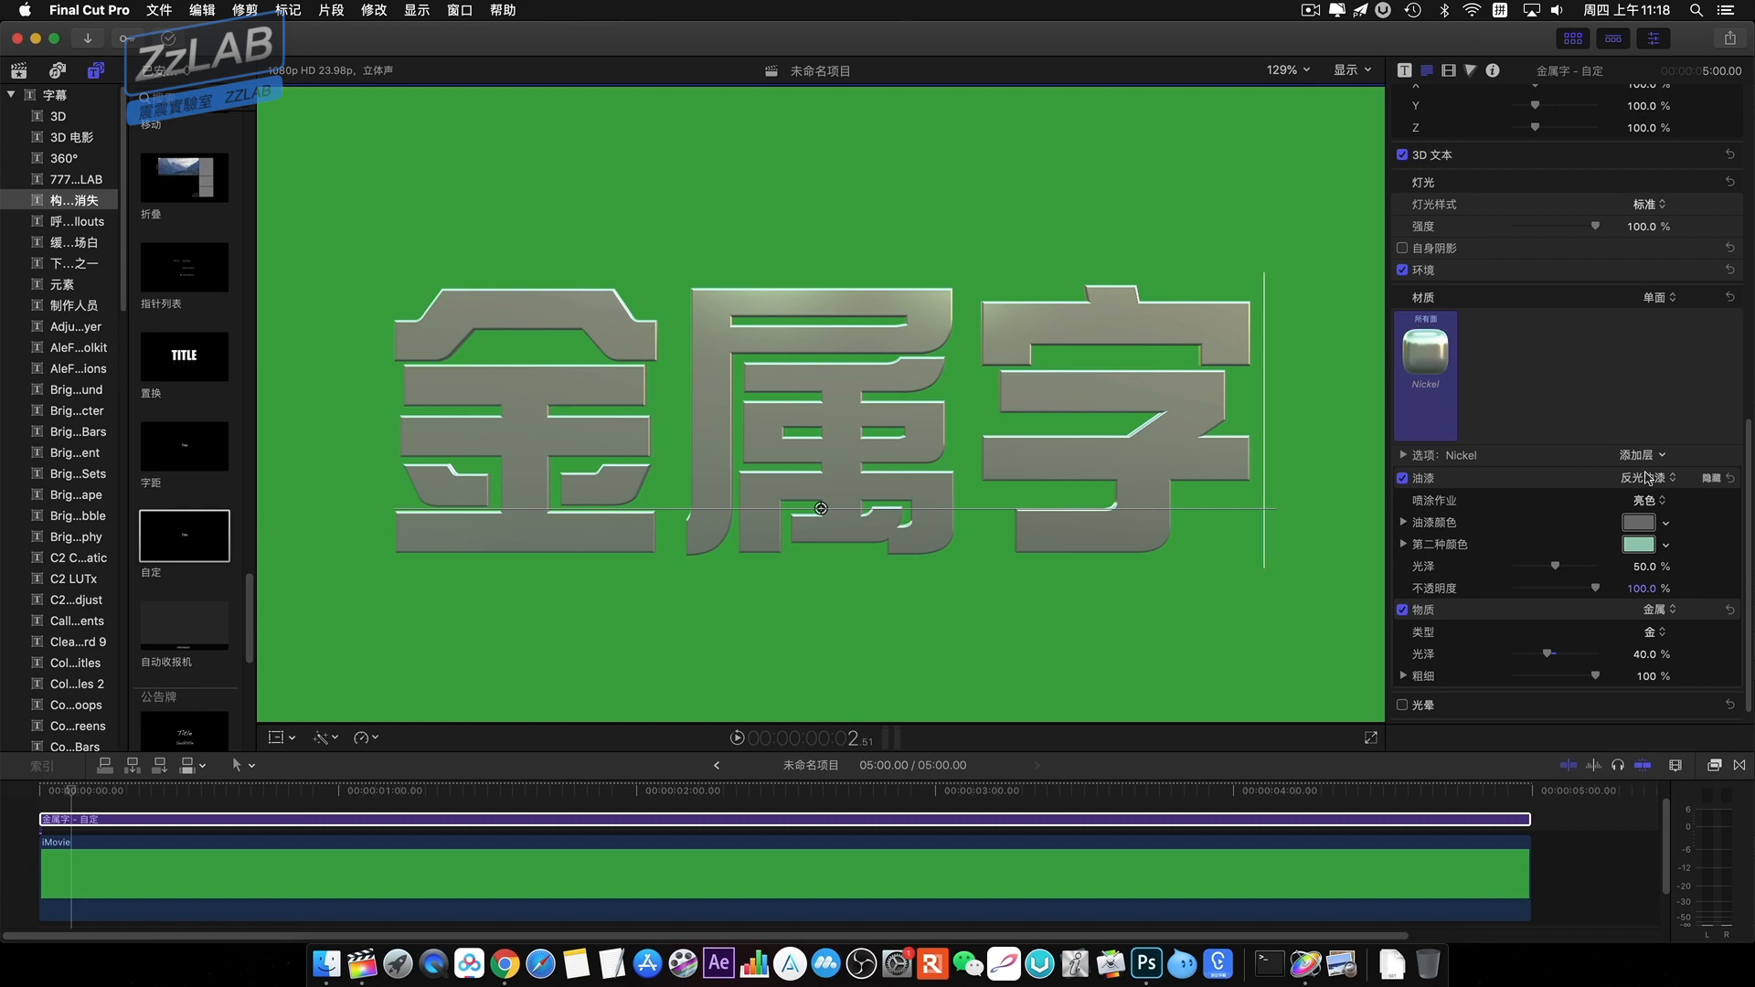
pyautogui.click(1641, 478)
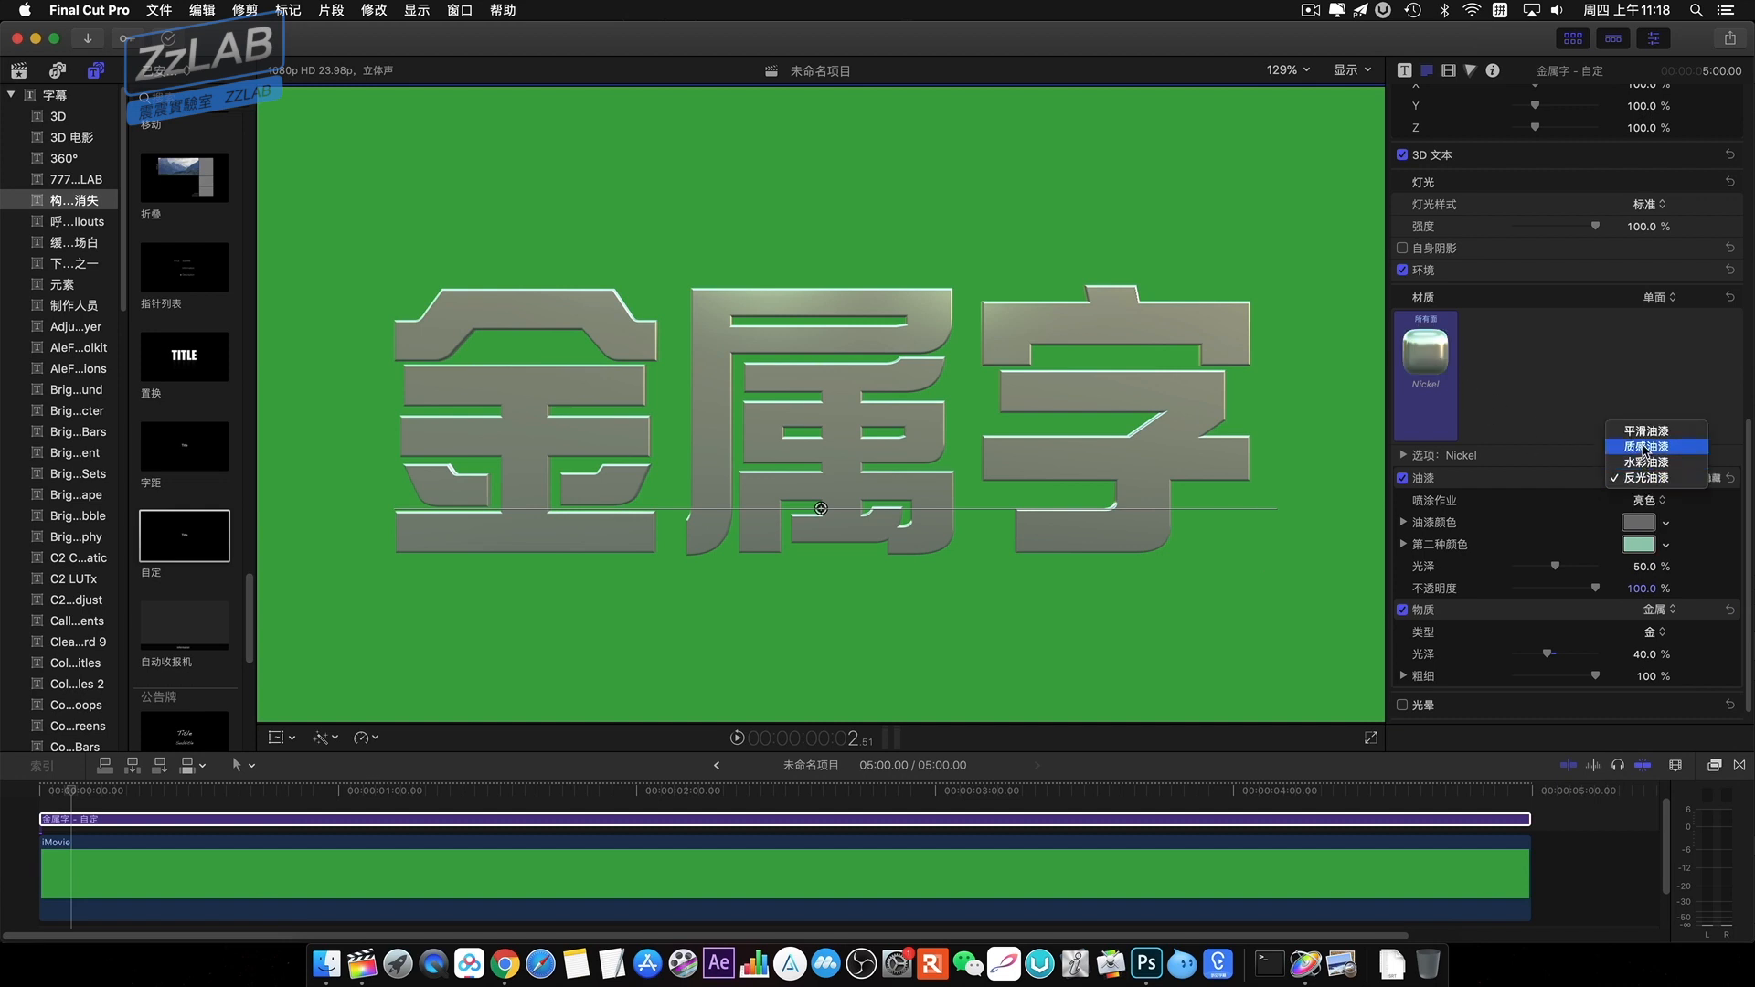
pyautogui.click(1710, 591)
# Set the gloss of the metal substance to 100% and the gloss of the reflective paint to 0%.
pyautogui.scroll(-1, 1710, 596)
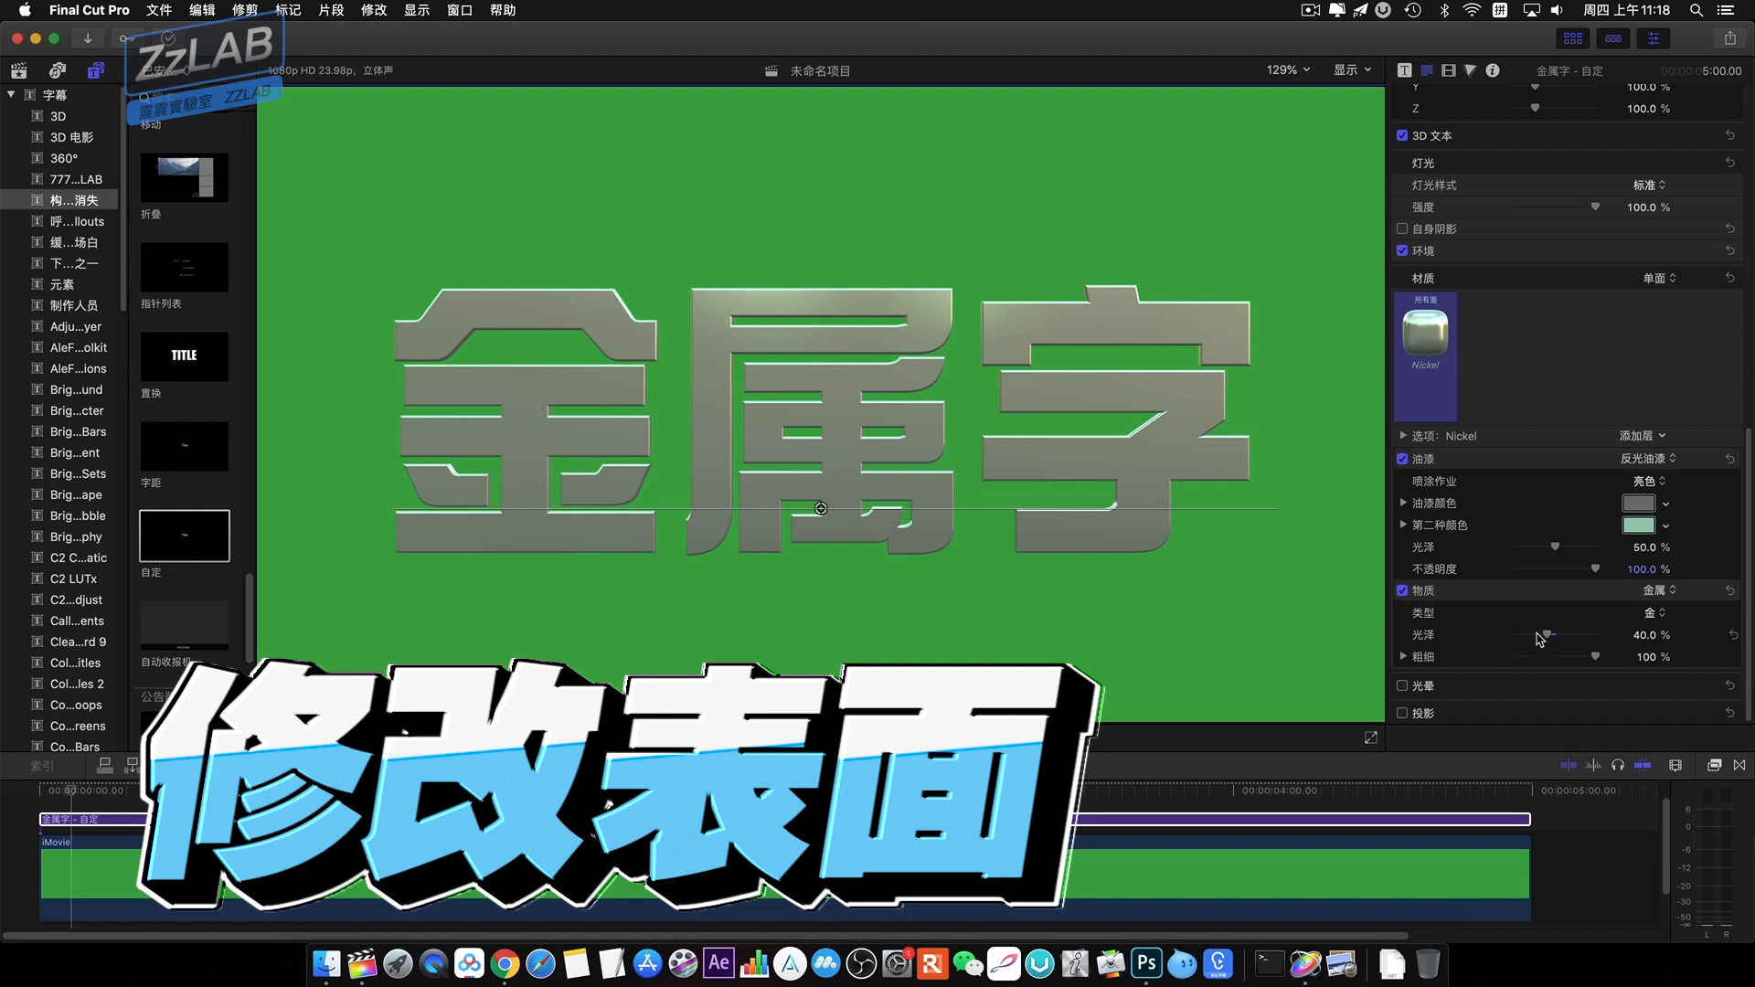
pyautogui.moveTo(1545, 635); pyautogui.dragTo(1675, 628)
pyautogui.moveTo(1559, 548); pyautogui.dragTo(1511, 552)
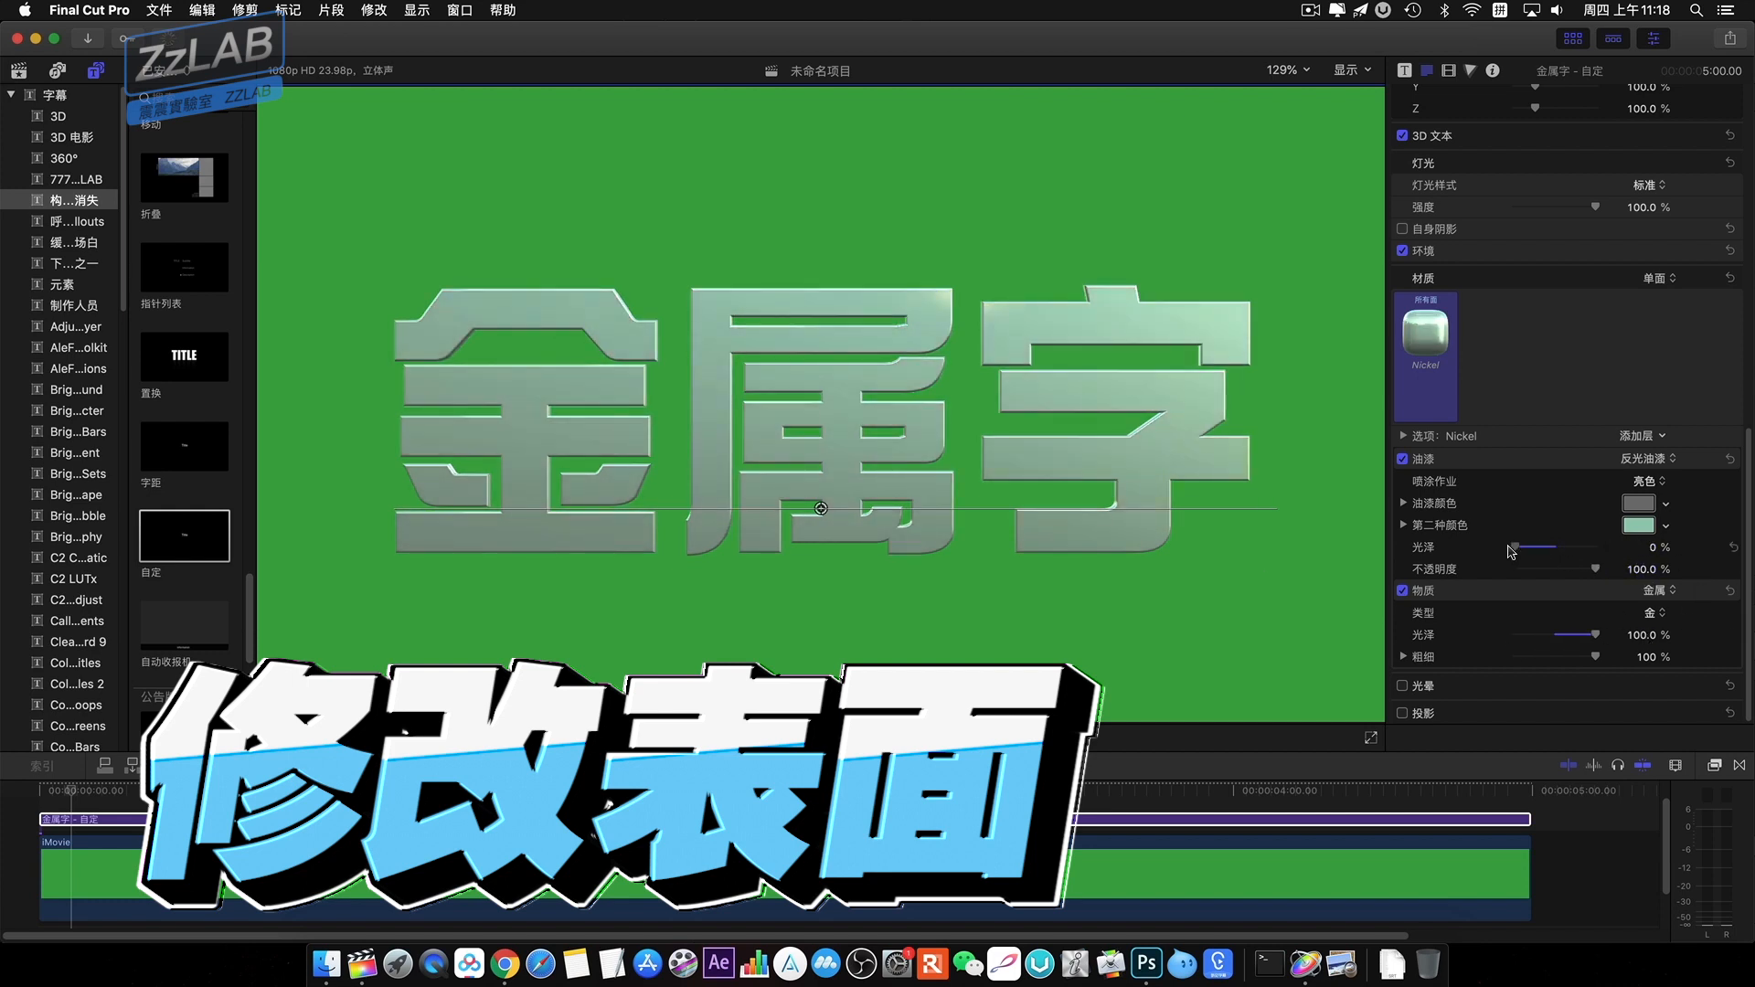
# Extrude the 3D text to a depth of 388 and set its lighting style to 上方.
pyautogui.scroll(3, 1669, 538)
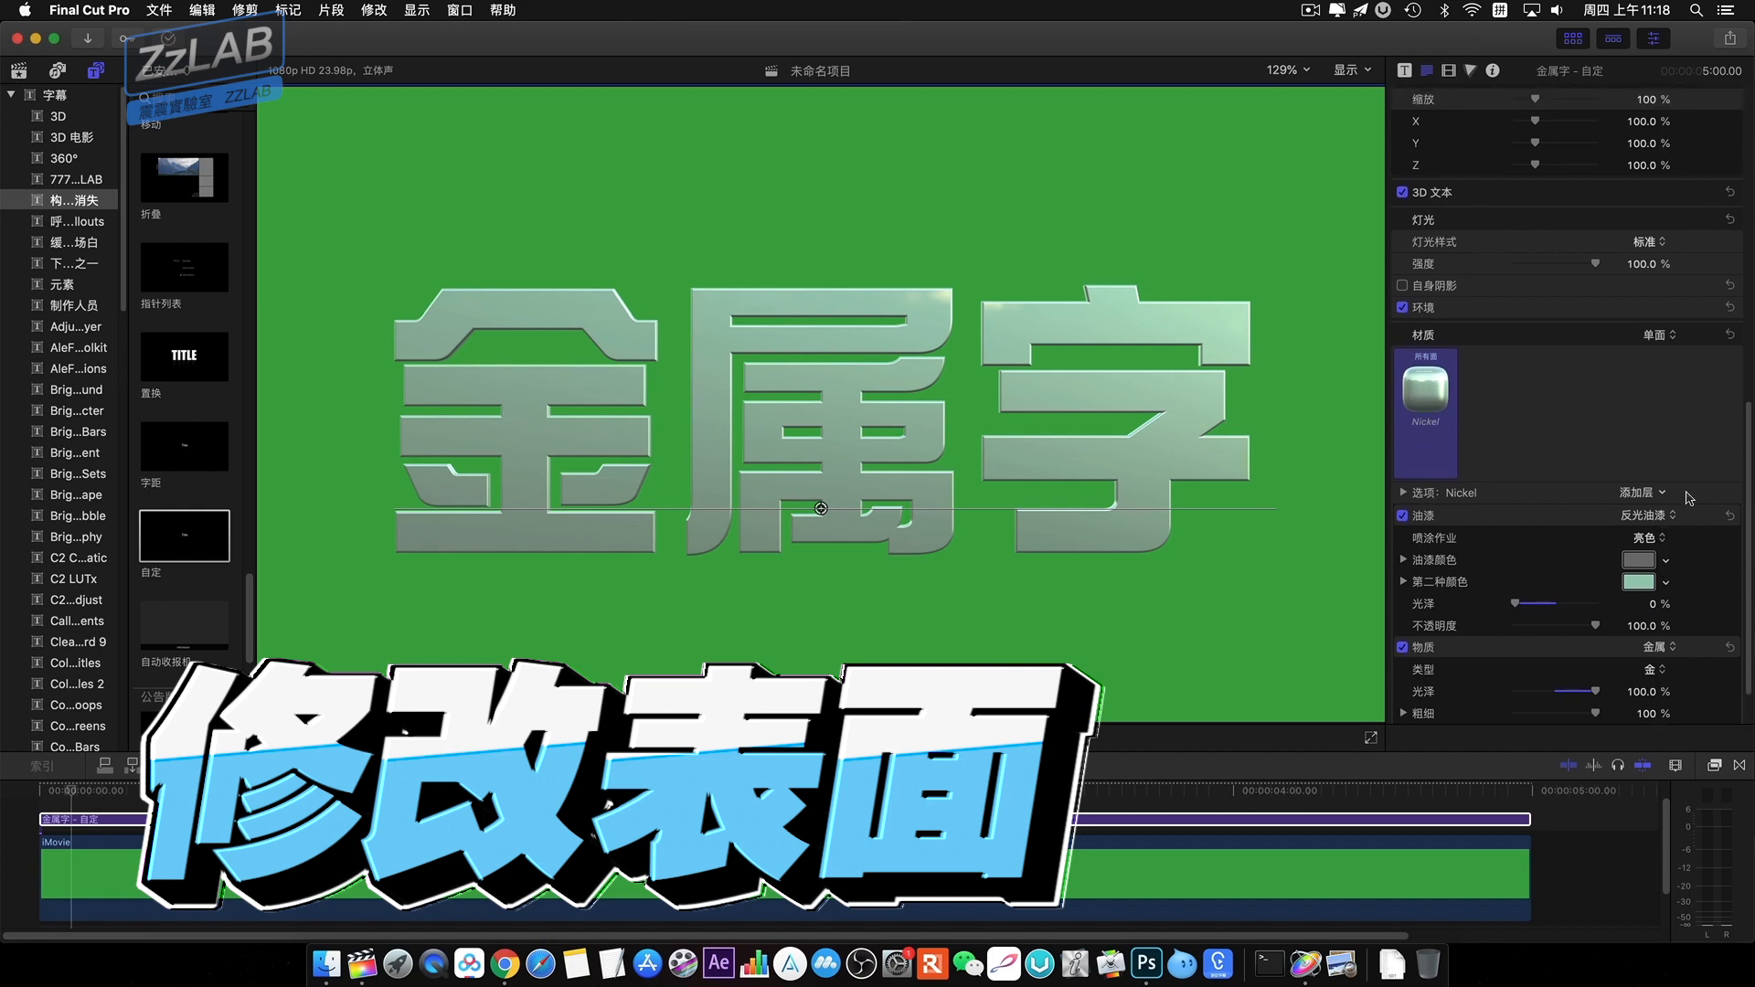
pyautogui.scroll(8, 1692, 457)
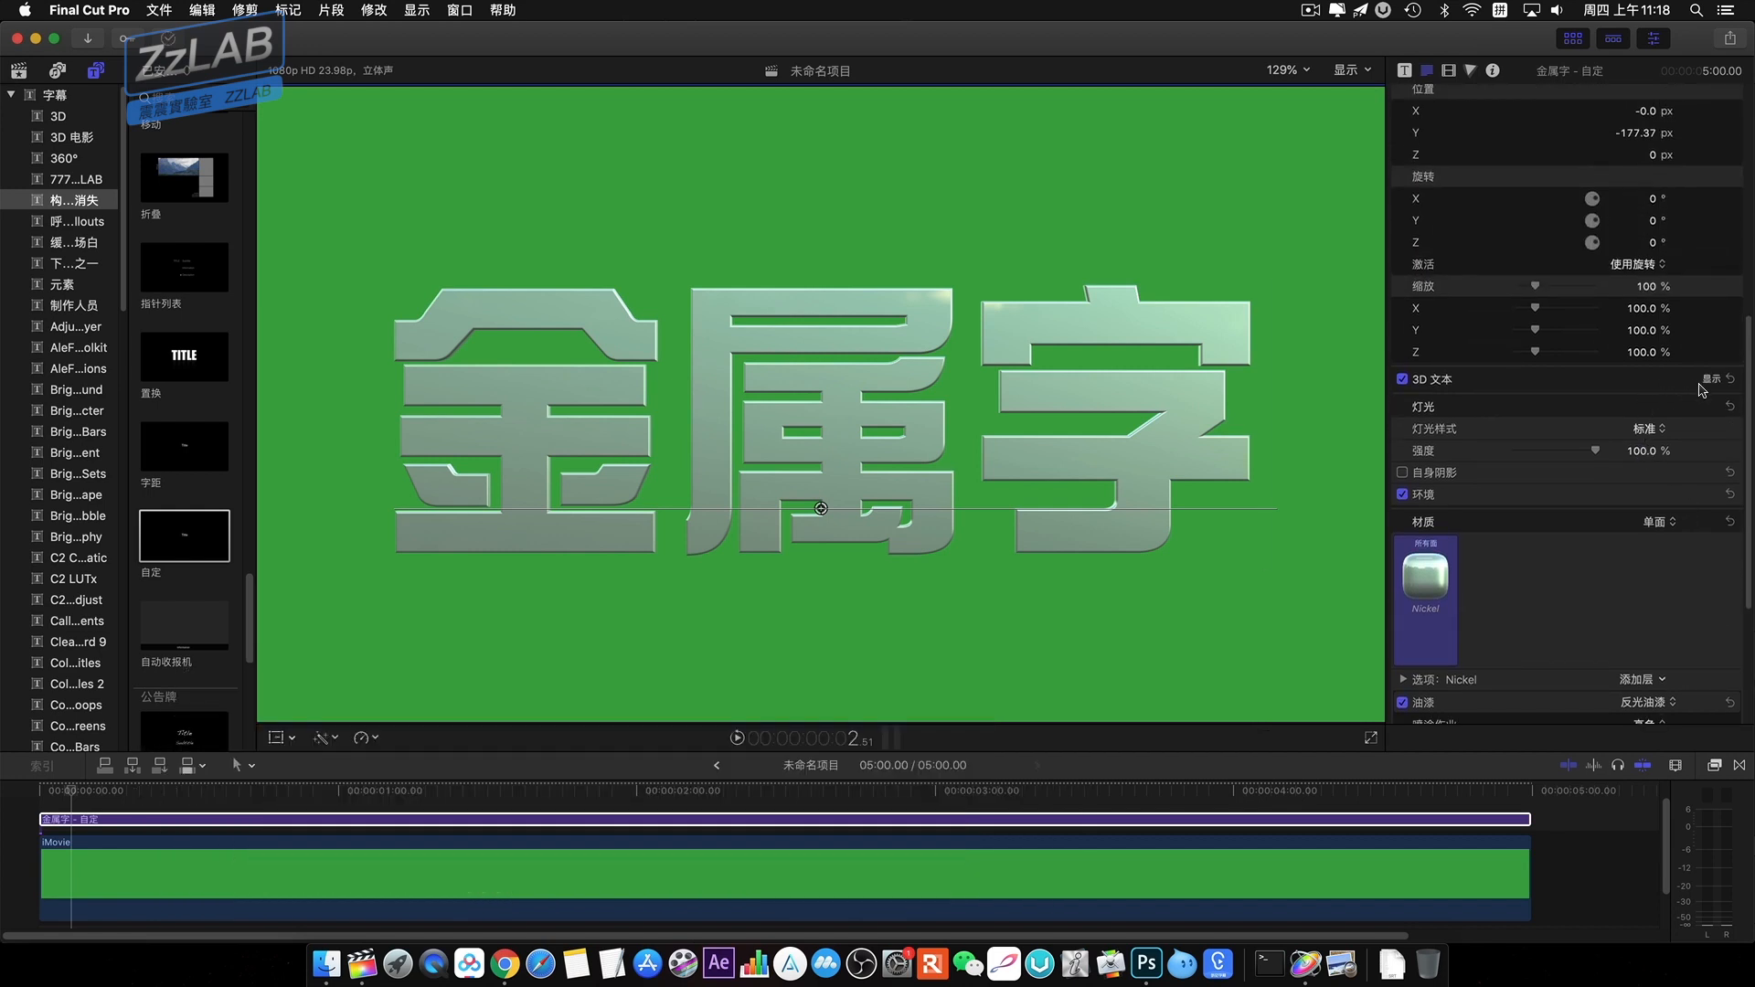
pyautogui.click(1710, 379)
pyautogui.moveTo(1529, 406); pyautogui.dragTo(1636, 408)
pyautogui.scroll(-3, 1572, 485)
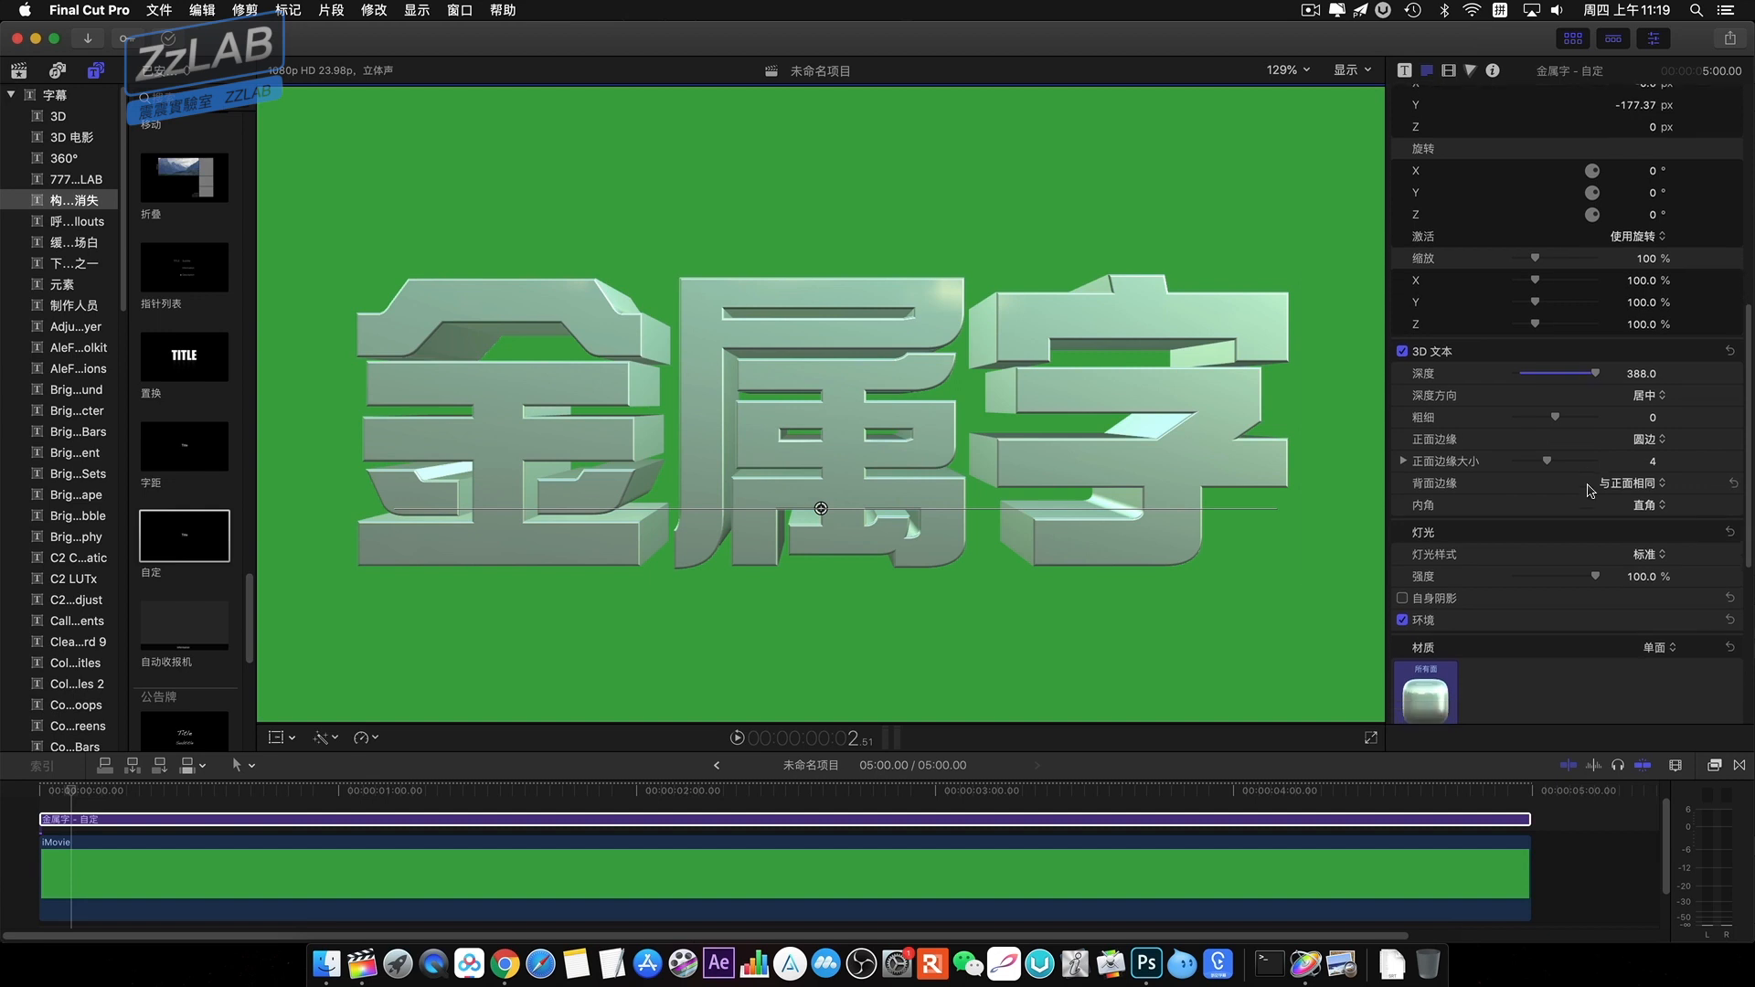
pyautogui.scroll(-2, 1583, 474)
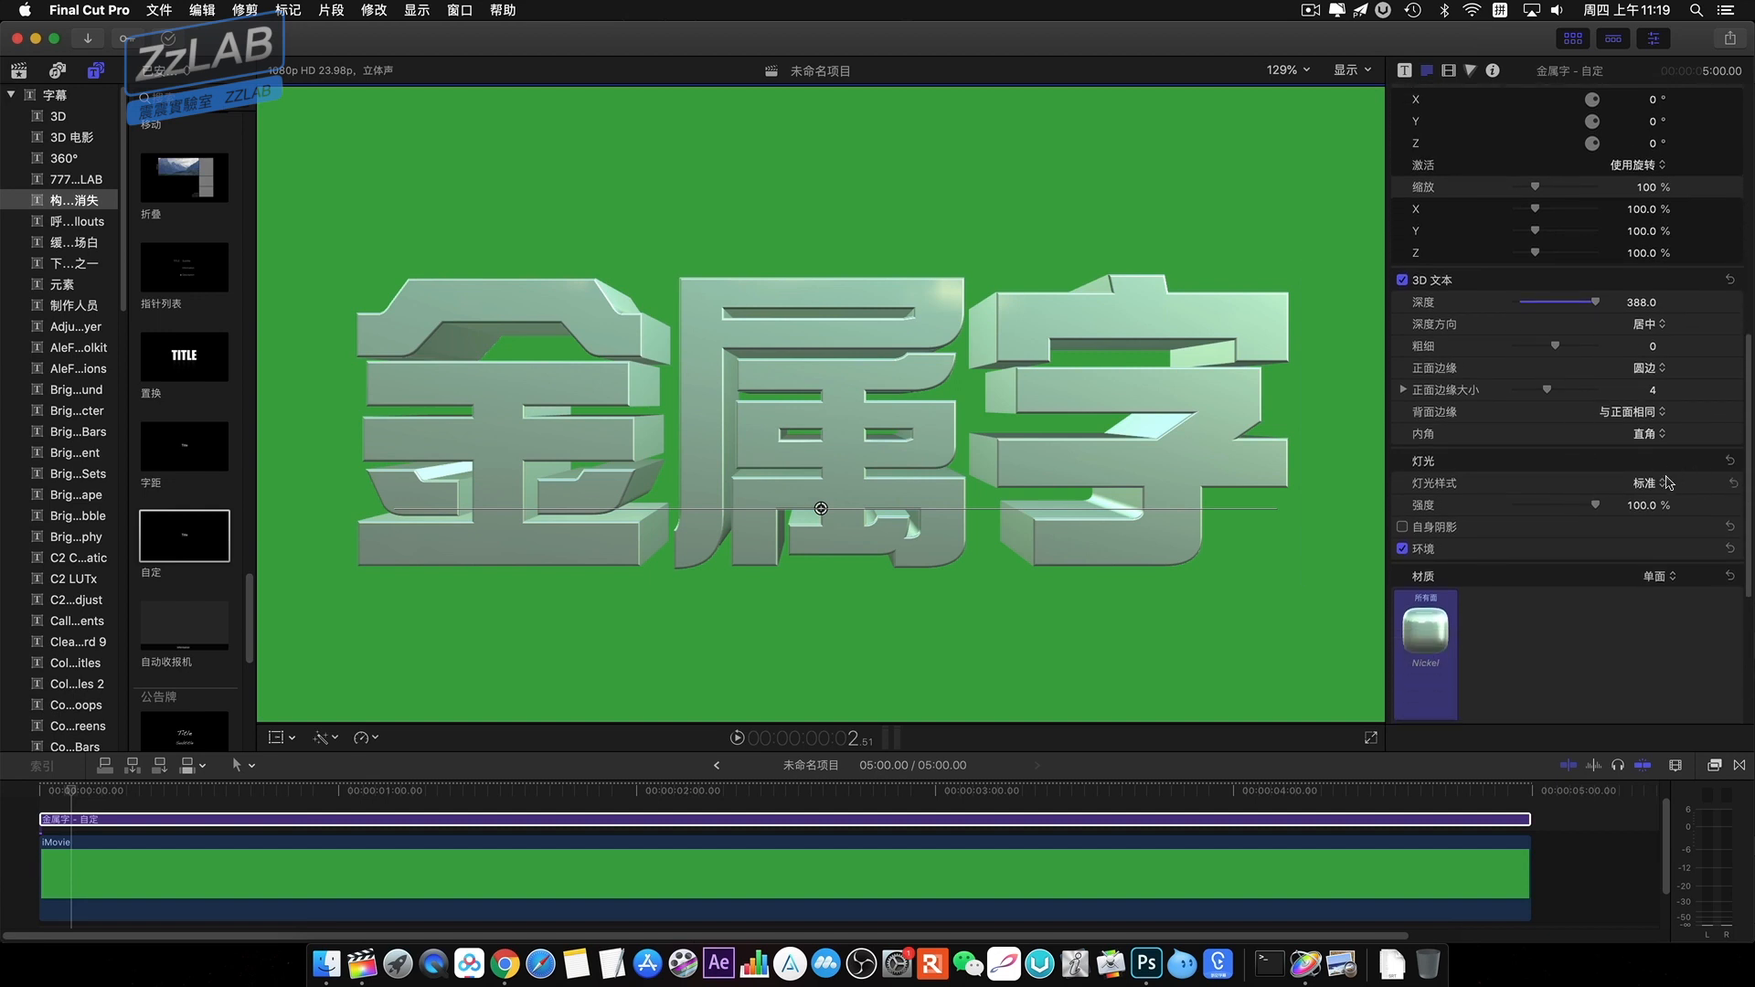
pyautogui.scroll(-10, 1676, 481)
# Add another metal substance layer to the title's material and set its type to gold (金).
pyautogui.click(1641, 491)
pyautogui.moveTo(1669, 525)
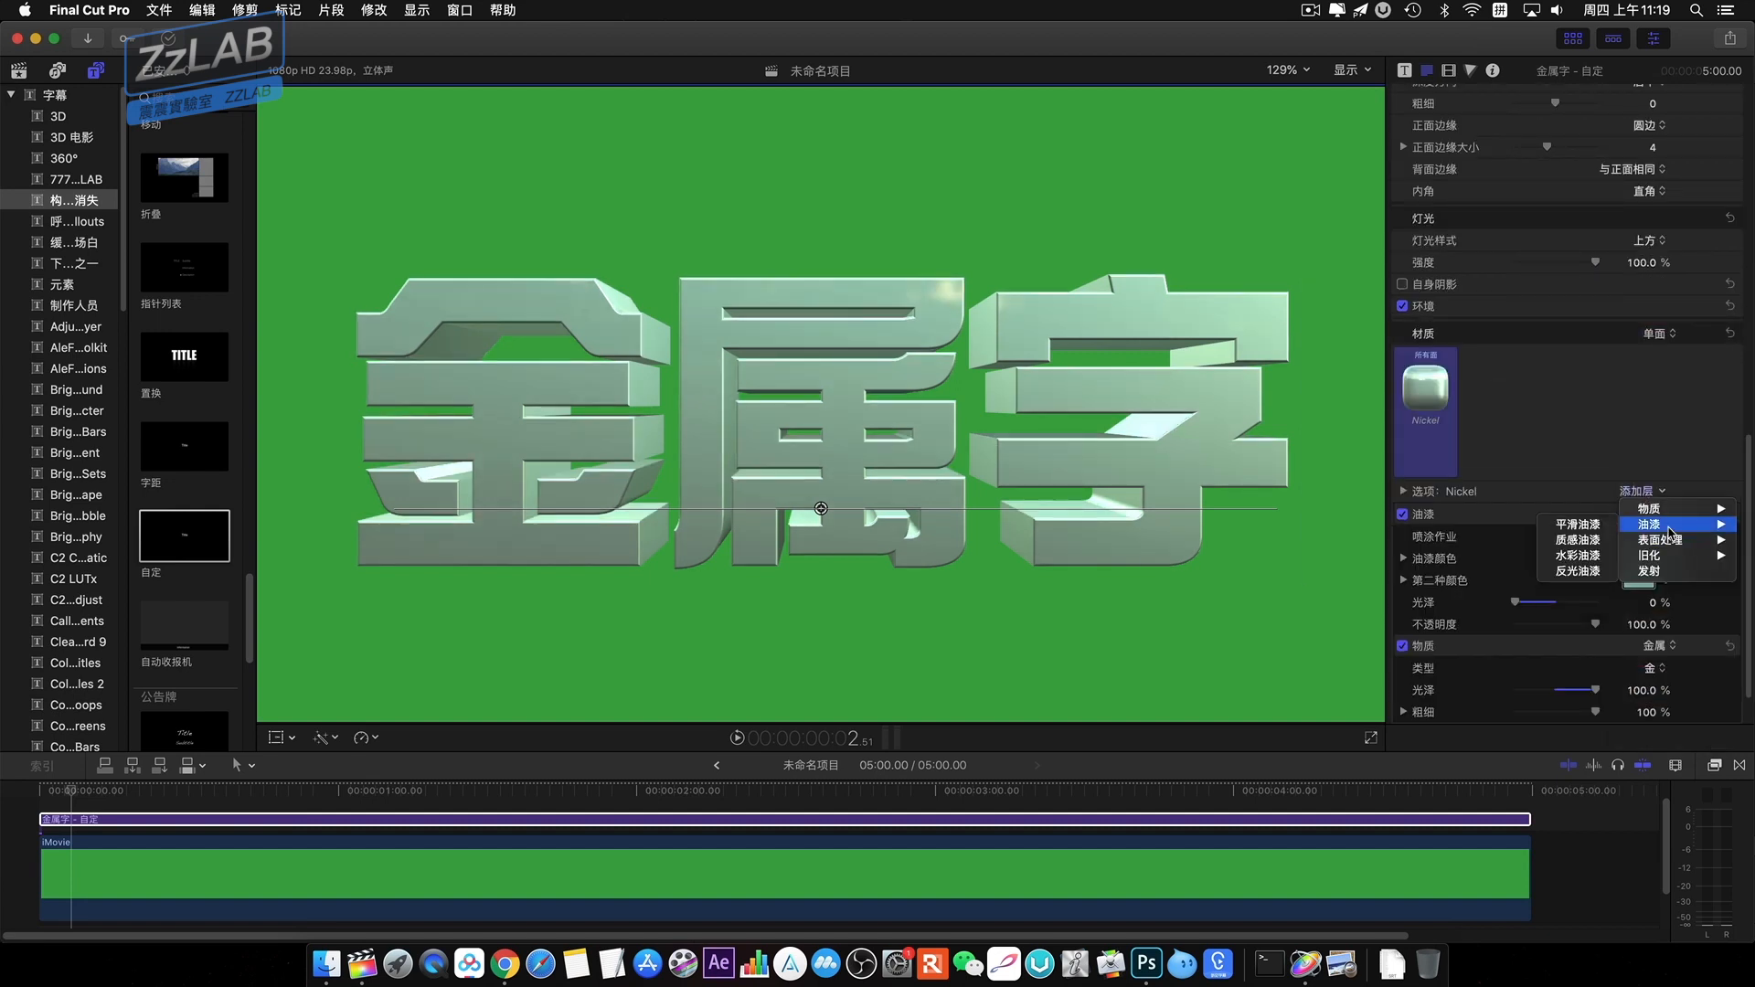
pyautogui.click(1585, 542)
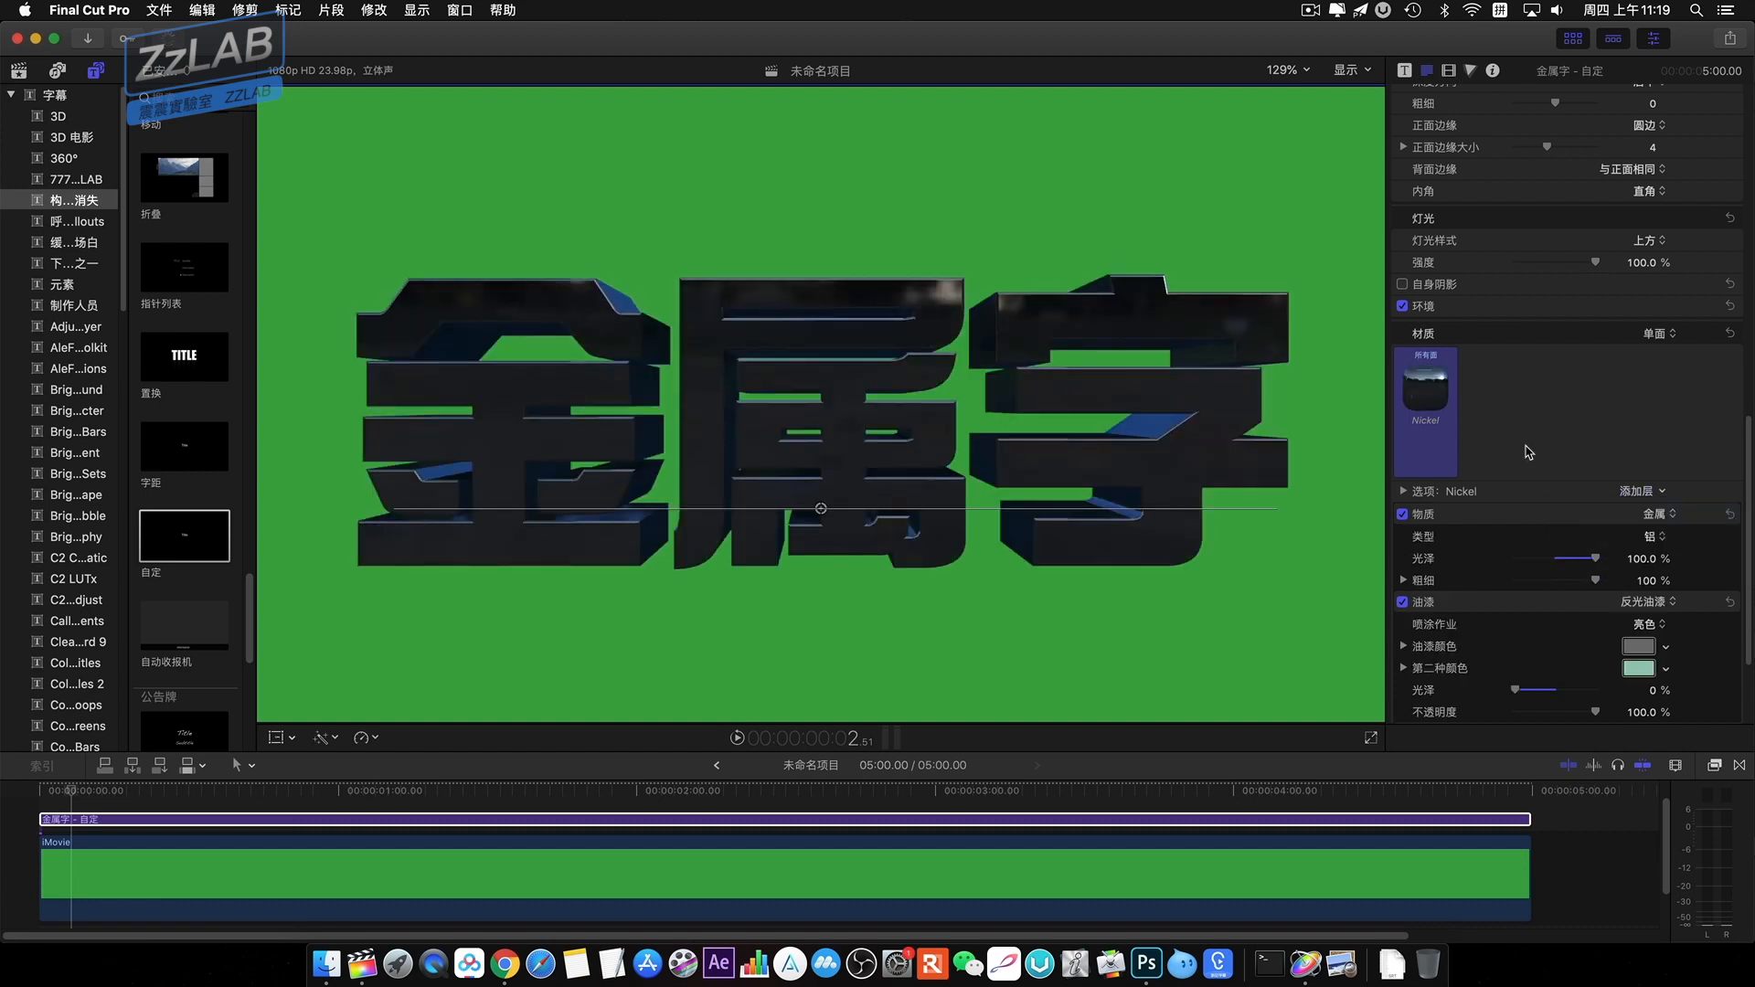
pyautogui.click(1446, 395)
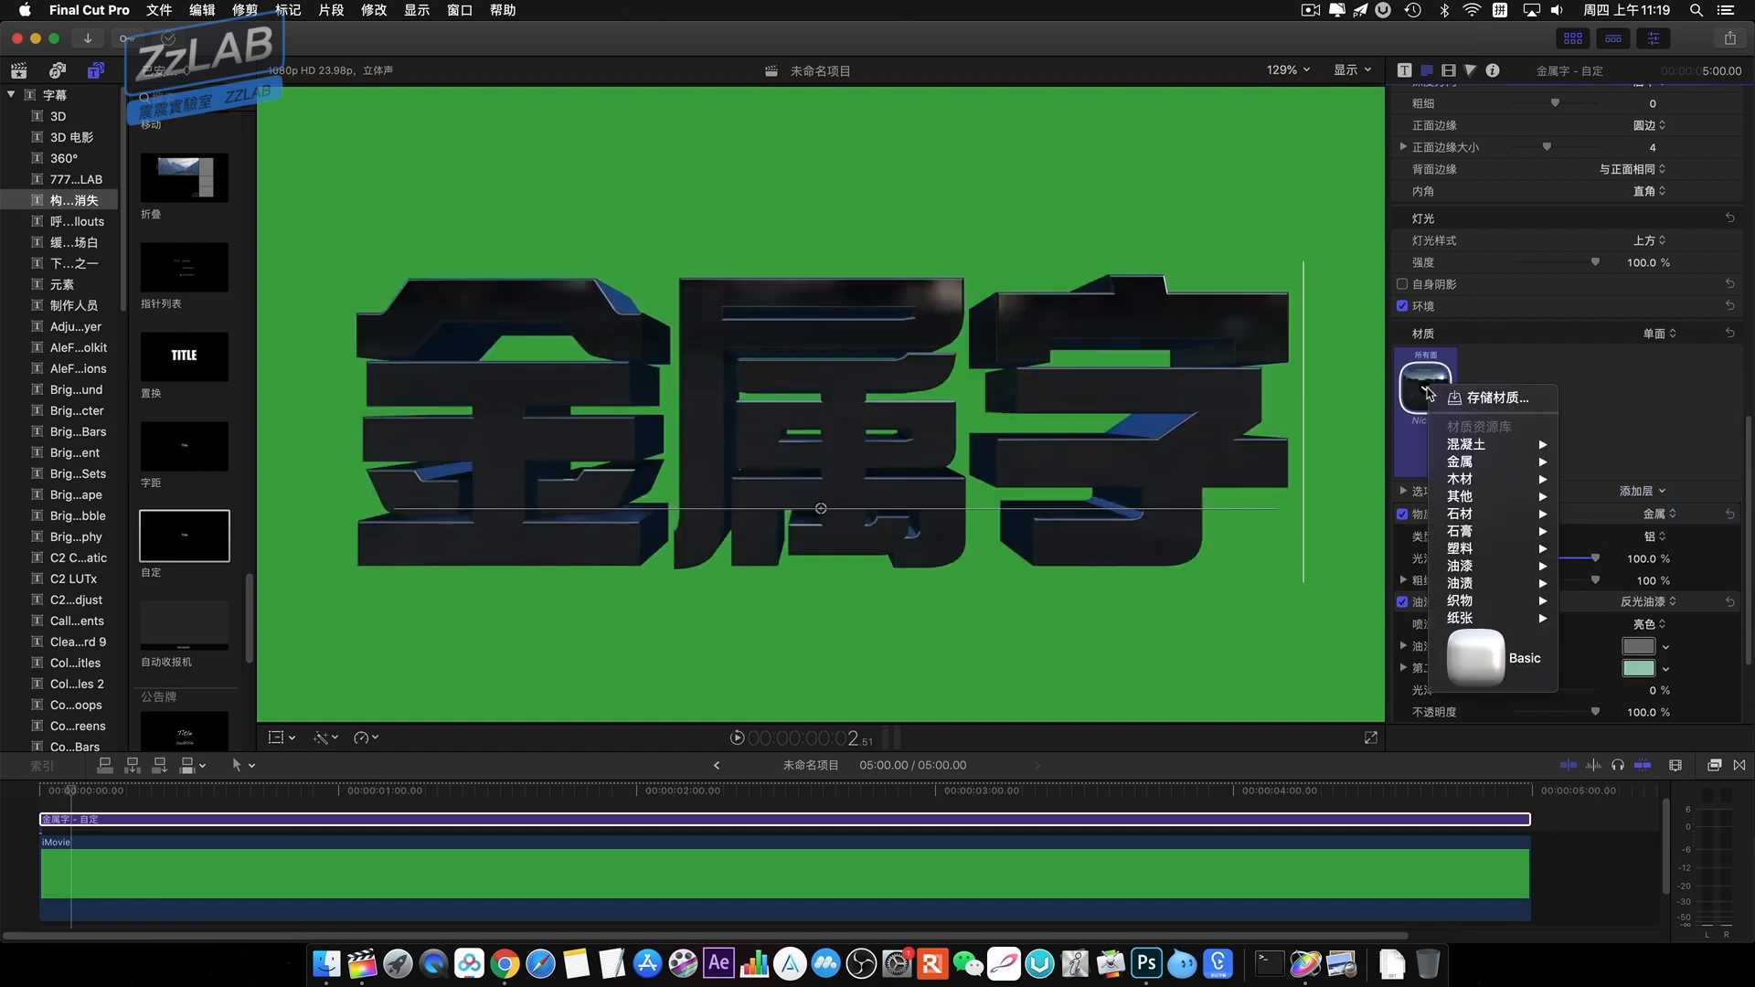
pyautogui.moveTo(1495, 464)
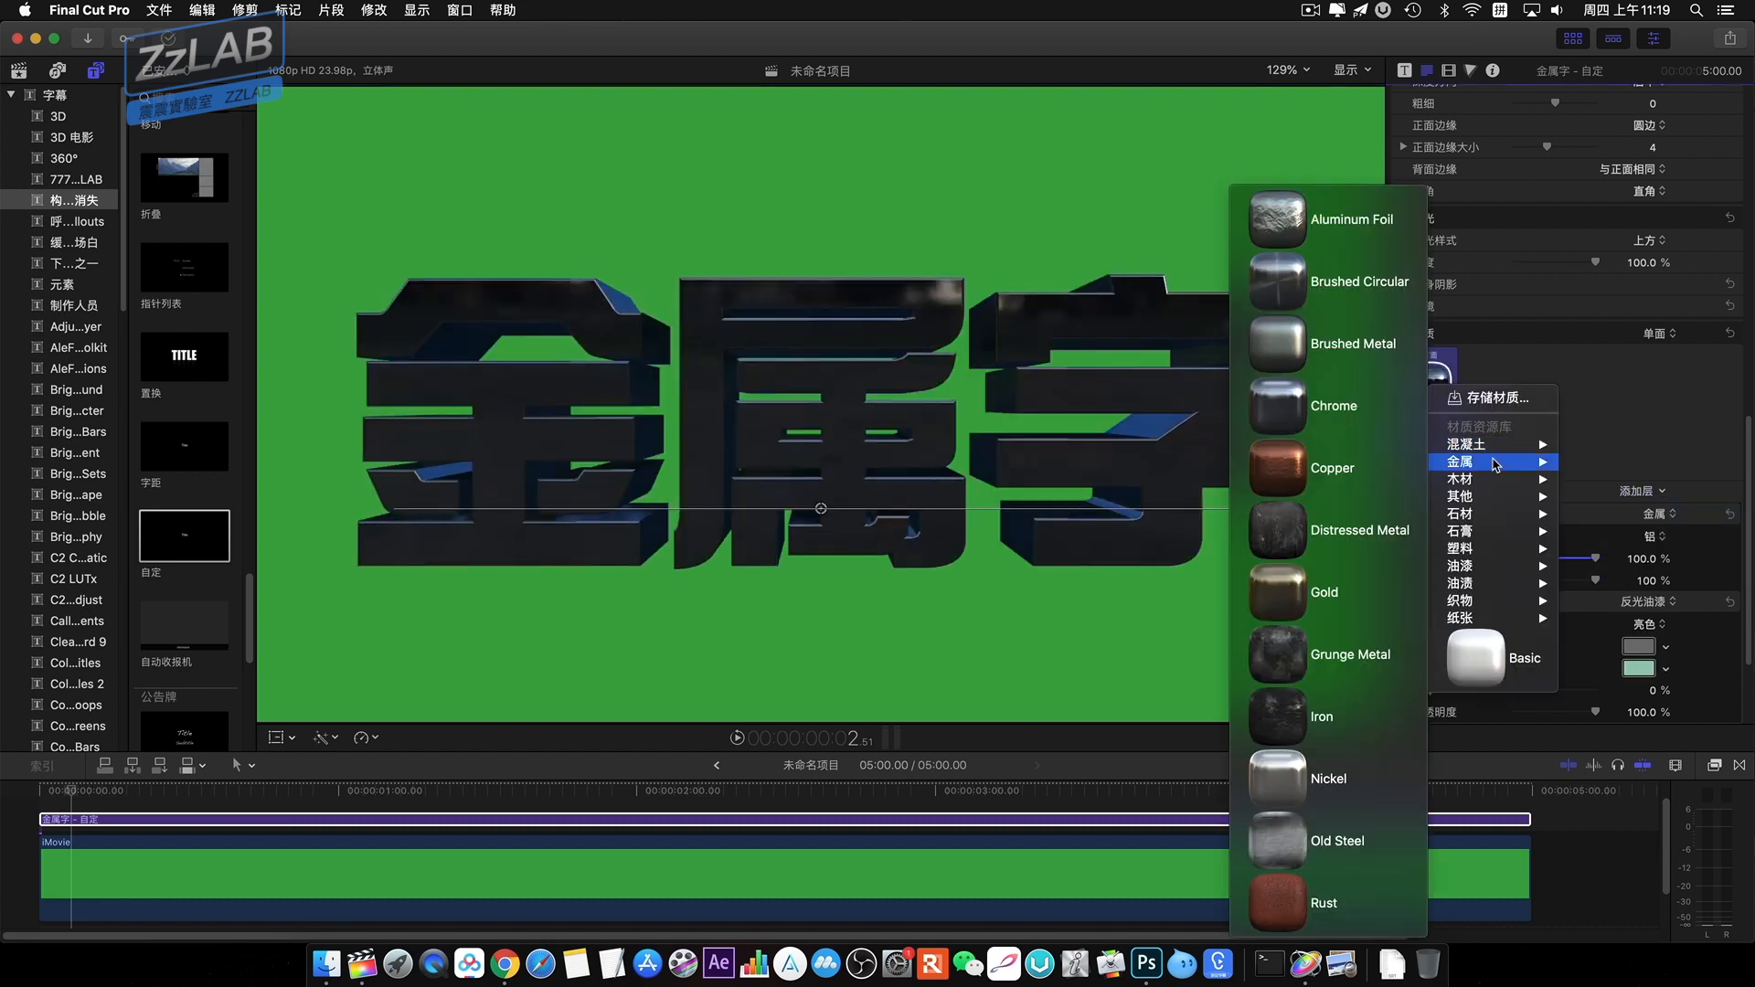
pyautogui.click(1664, 512)
pyautogui.click(1653, 538)
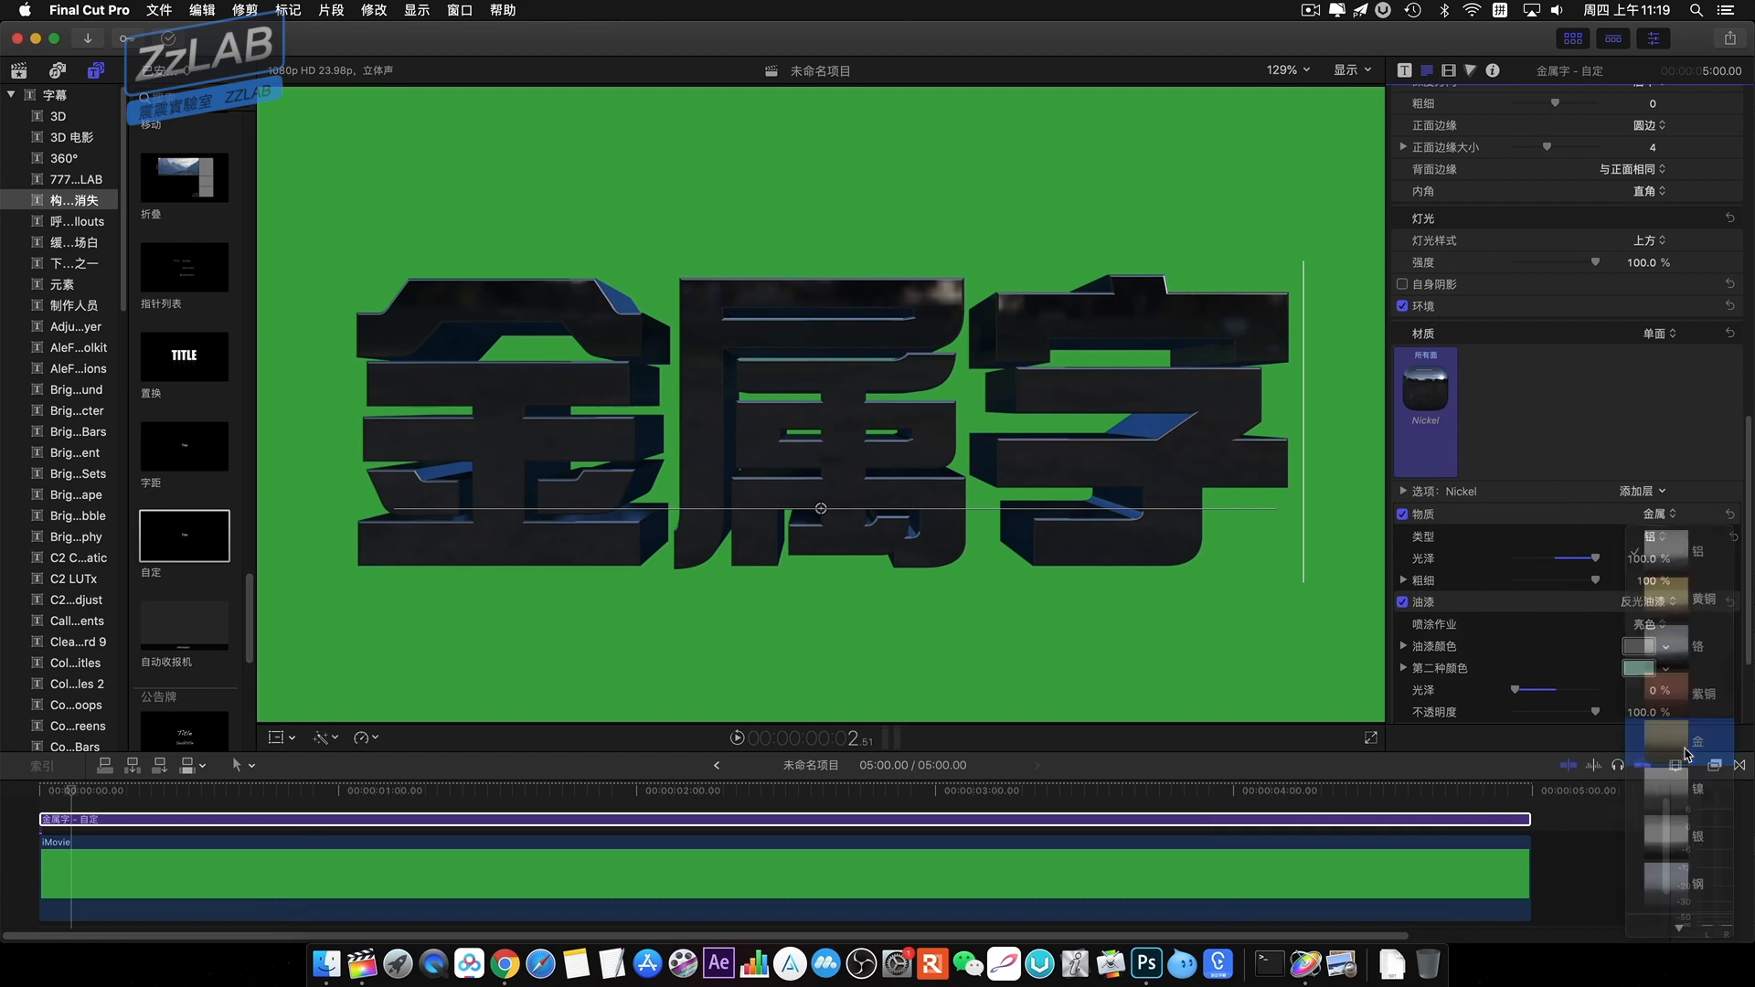
pyautogui.click(1693, 742)
# Change the 3D text's environment type to 上方柔光箱.
pyautogui.scroll(2, 1696, 471)
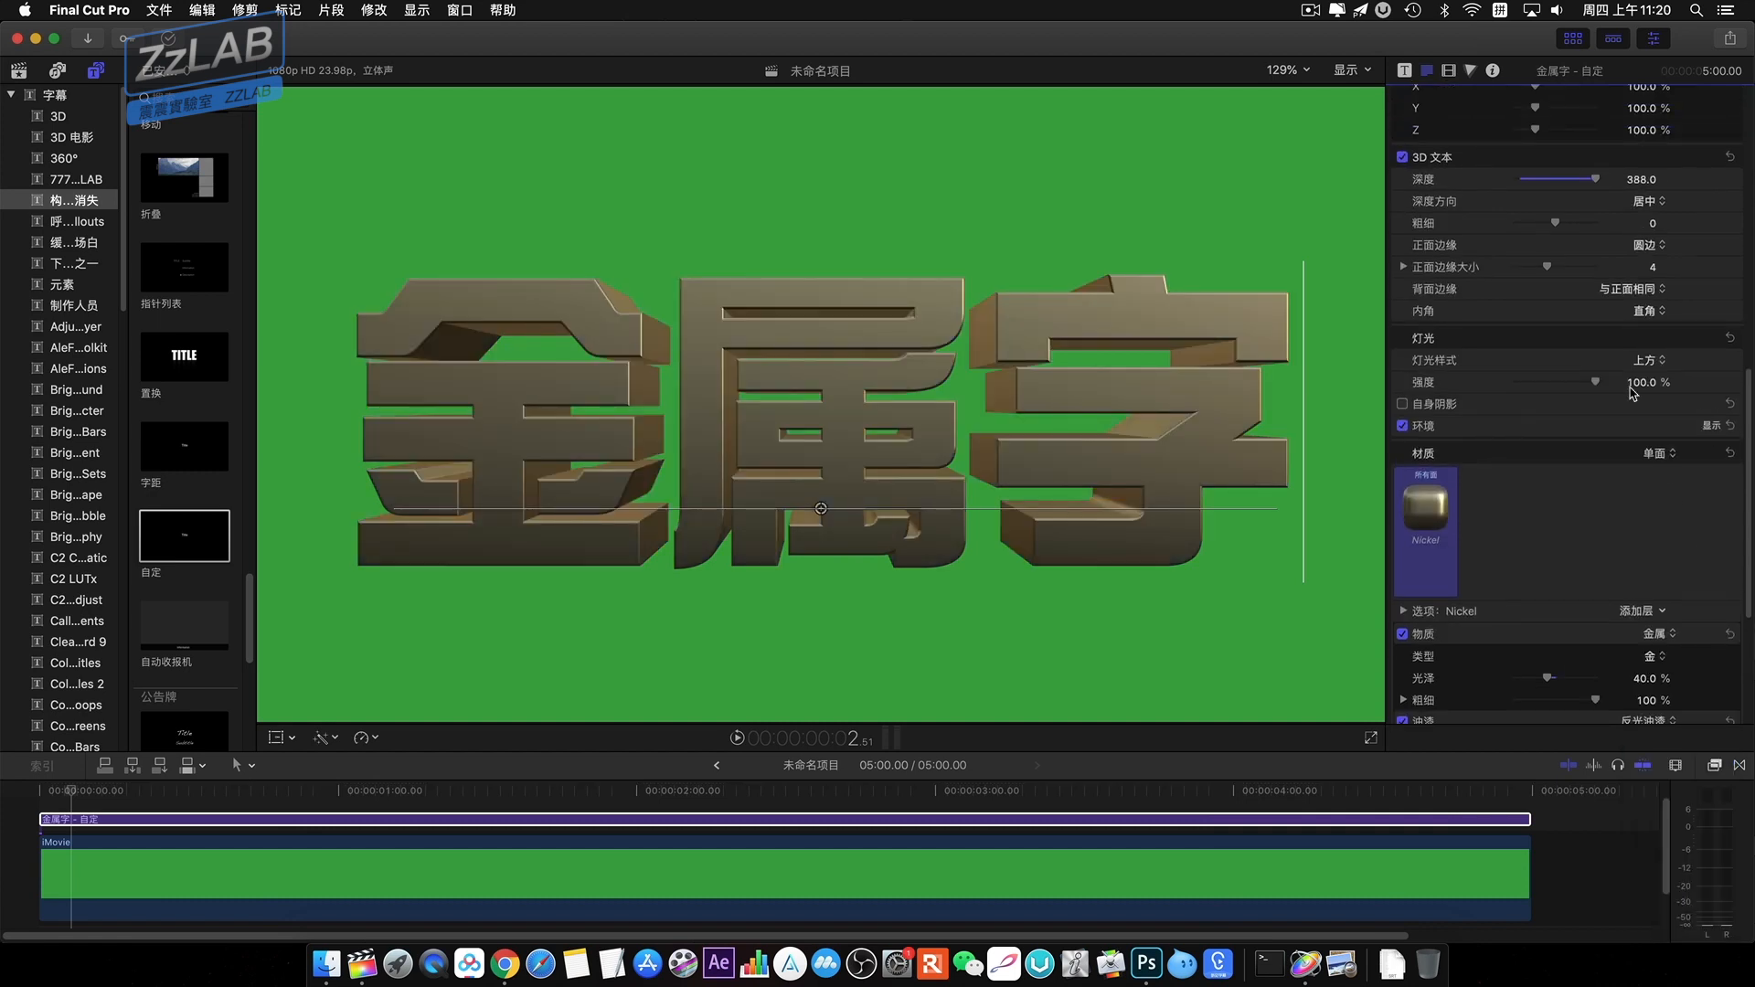
pyautogui.click(1711, 421)
pyautogui.scroll(-3, 1691, 411)
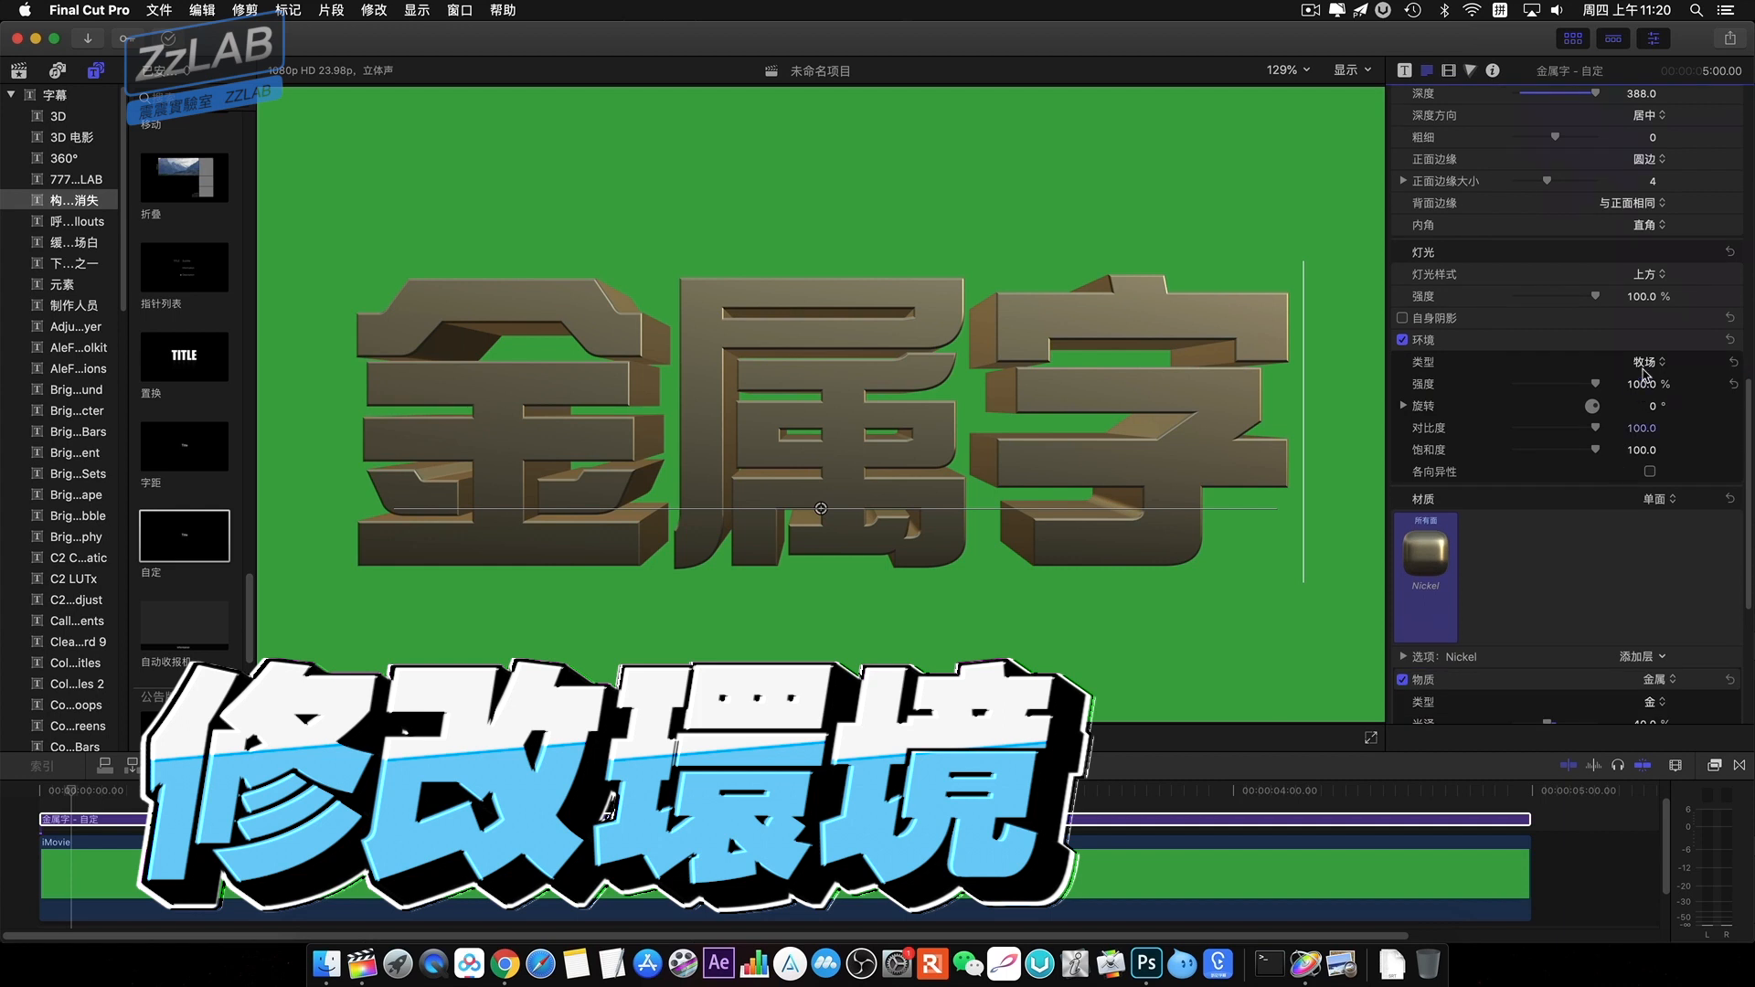
pyautogui.click(1650, 366)
pyautogui.click(1683, 560)
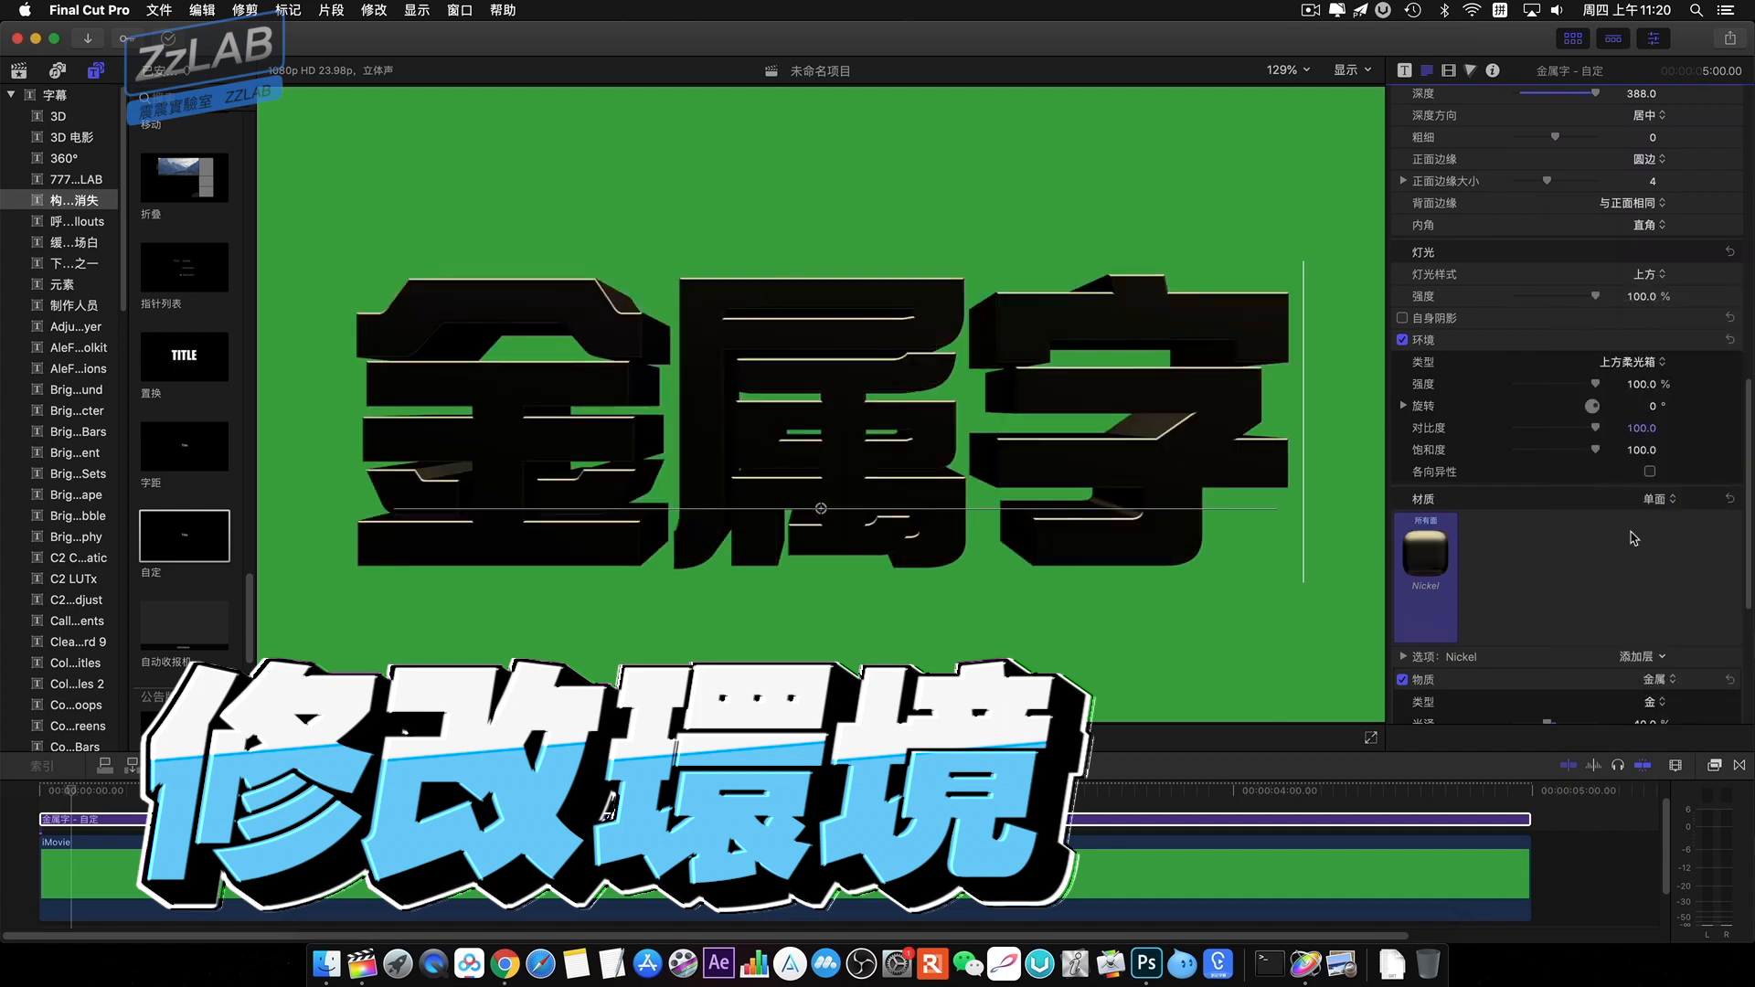
# Rotate the environment to X -157°, Y -55° and Z -2°, and raise its intensity to 585%.
pyautogui.scroll(-3, 1627, 366)
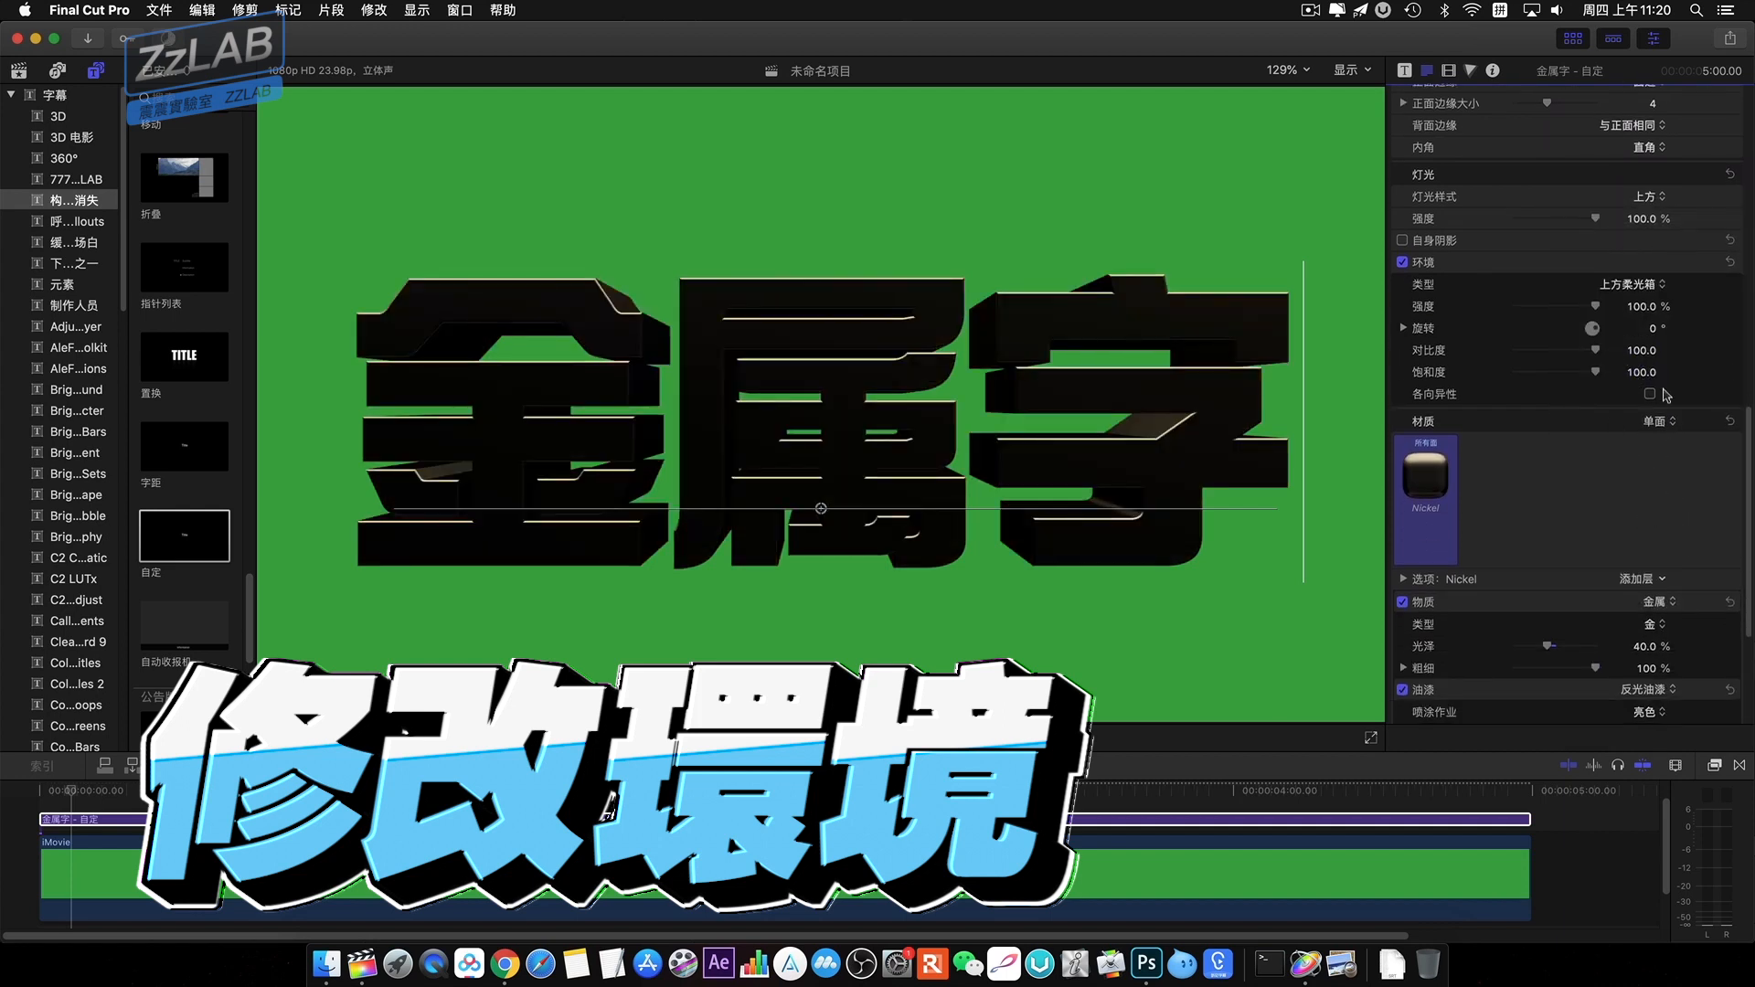
pyautogui.click(1404, 328)
pyautogui.moveTo(1641, 307); pyautogui.dragTo(1641, 292)
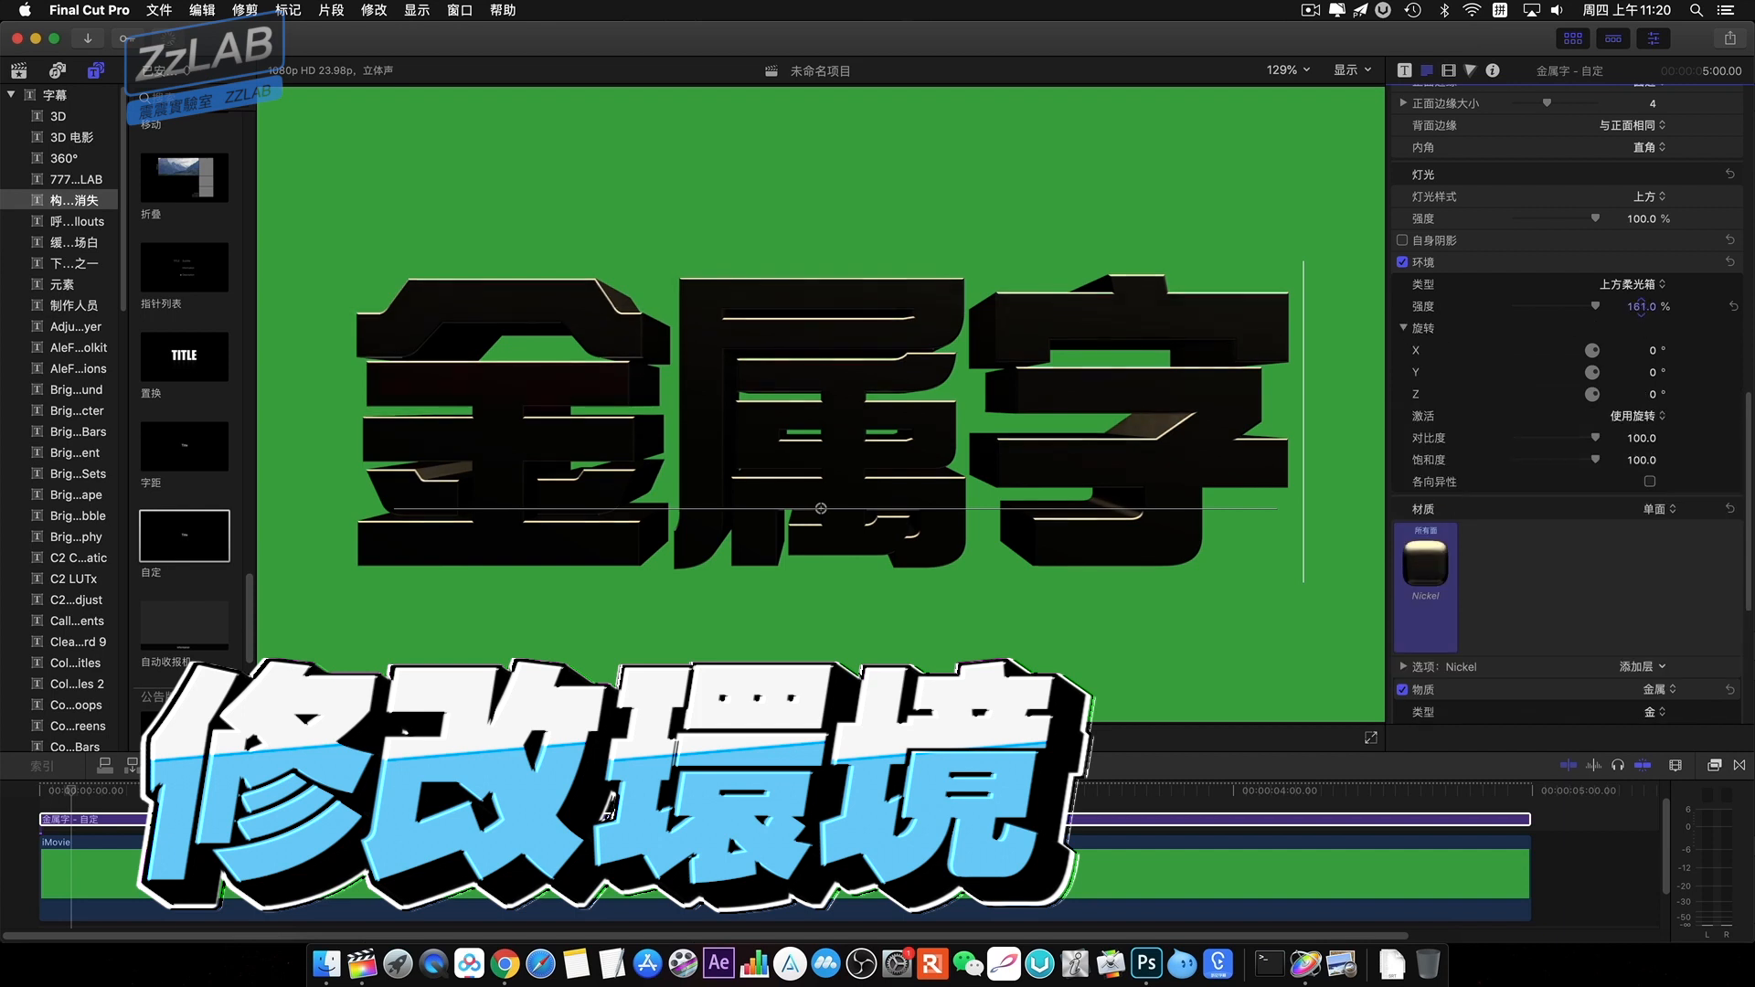
pyautogui.moveTo(1651, 372)
pyautogui.mouseDown()
pyautogui.moveTo(1651, 350)
pyautogui.moveTo(1645, 403)
pyautogui.mouseUp()
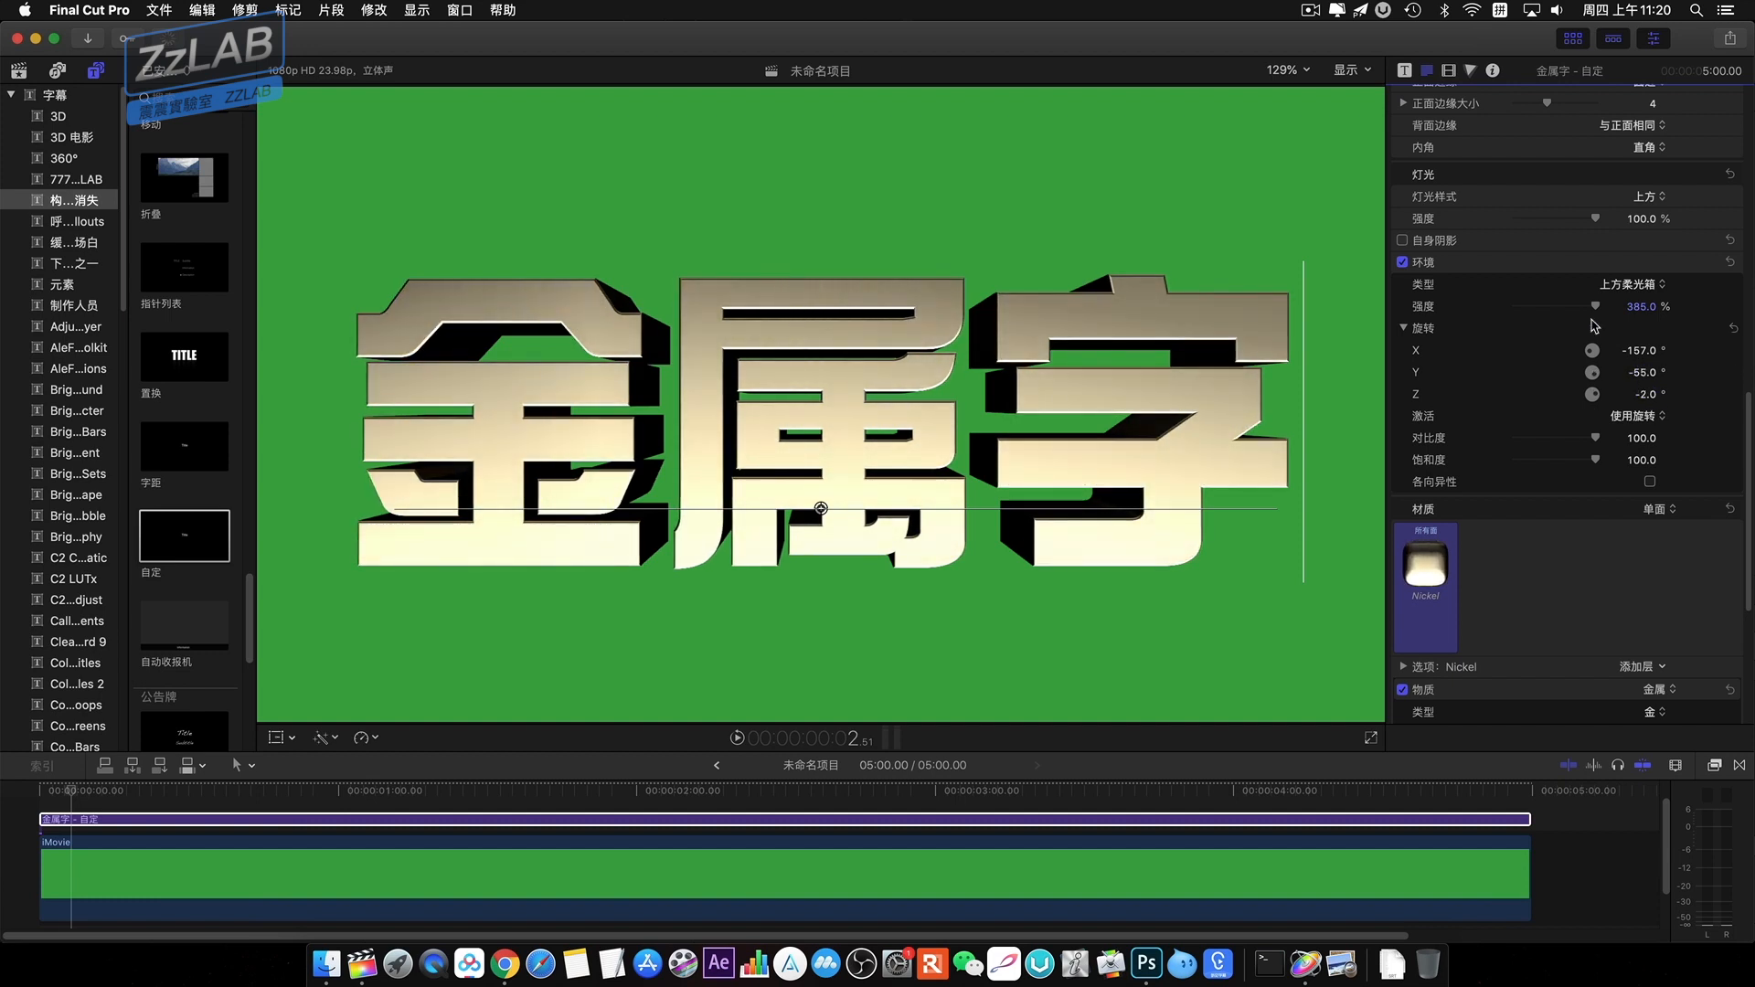
pyautogui.moveTo(1641, 307); pyautogui.dragTo(1641, 306)
# Readjust the environment rotation to X -24° and Z -14.8°, with the intensity at 583%.
pyautogui.scroll(-2, 1626, 443)
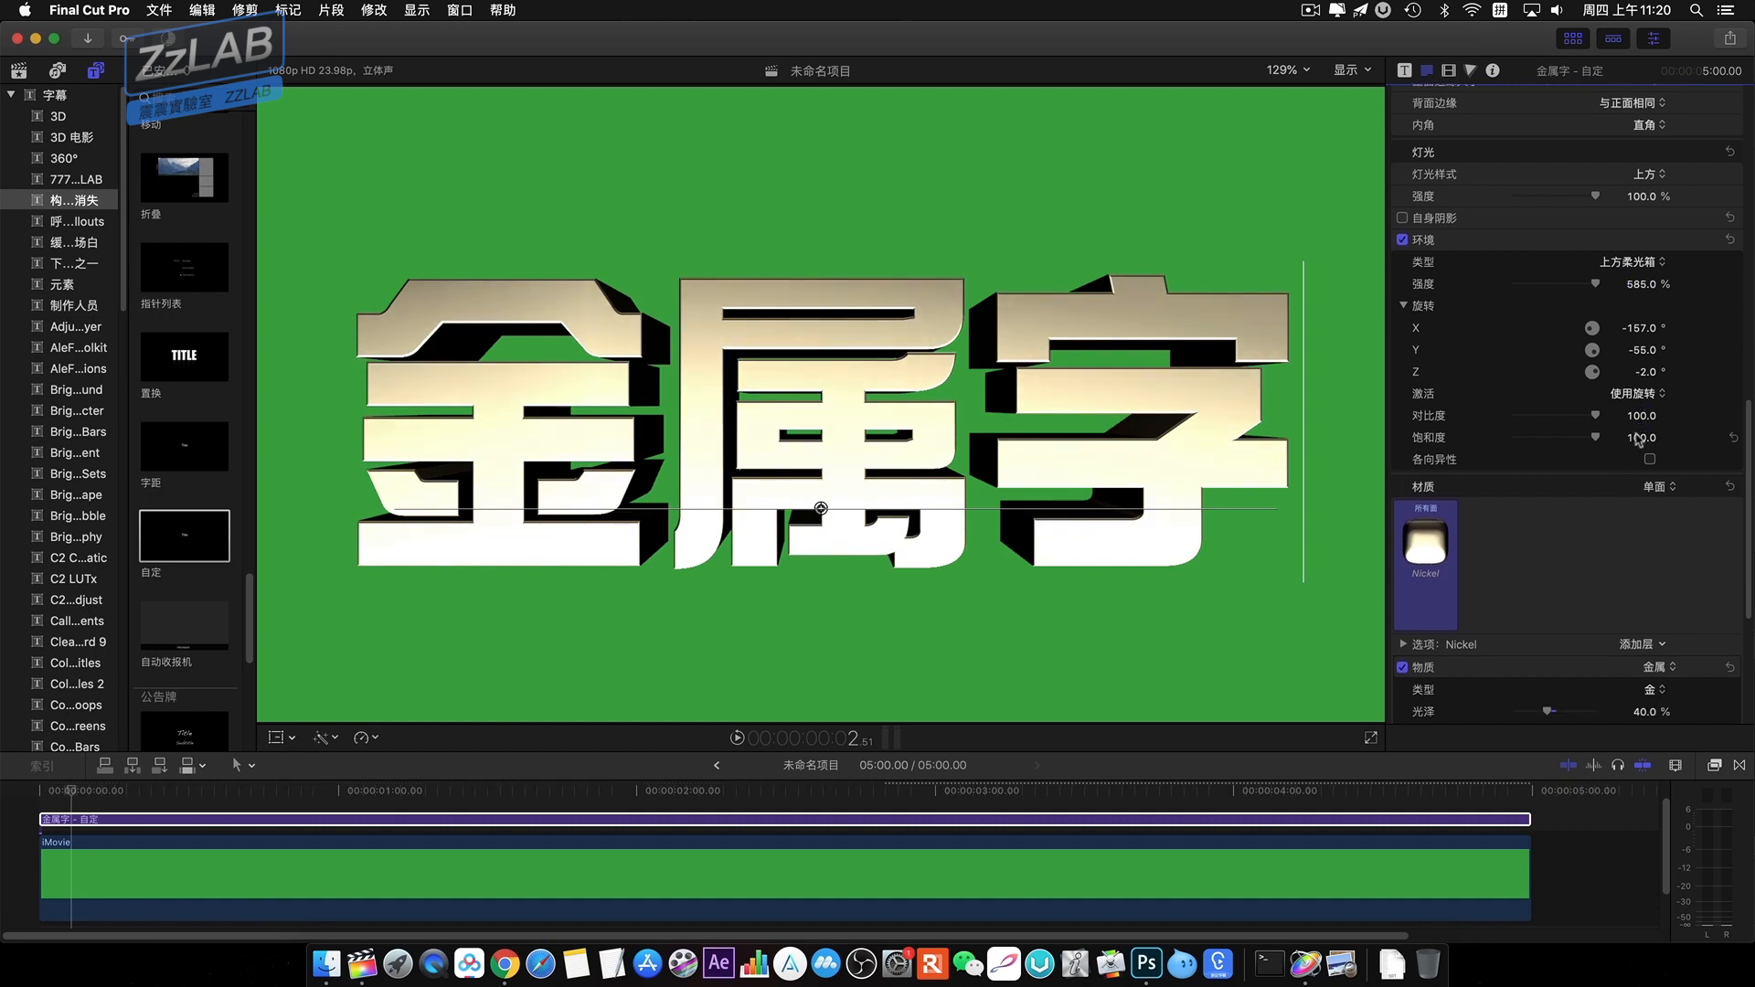
pyautogui.scroll(-1, 1641, 430)
pyautogui.click(1590, 262)
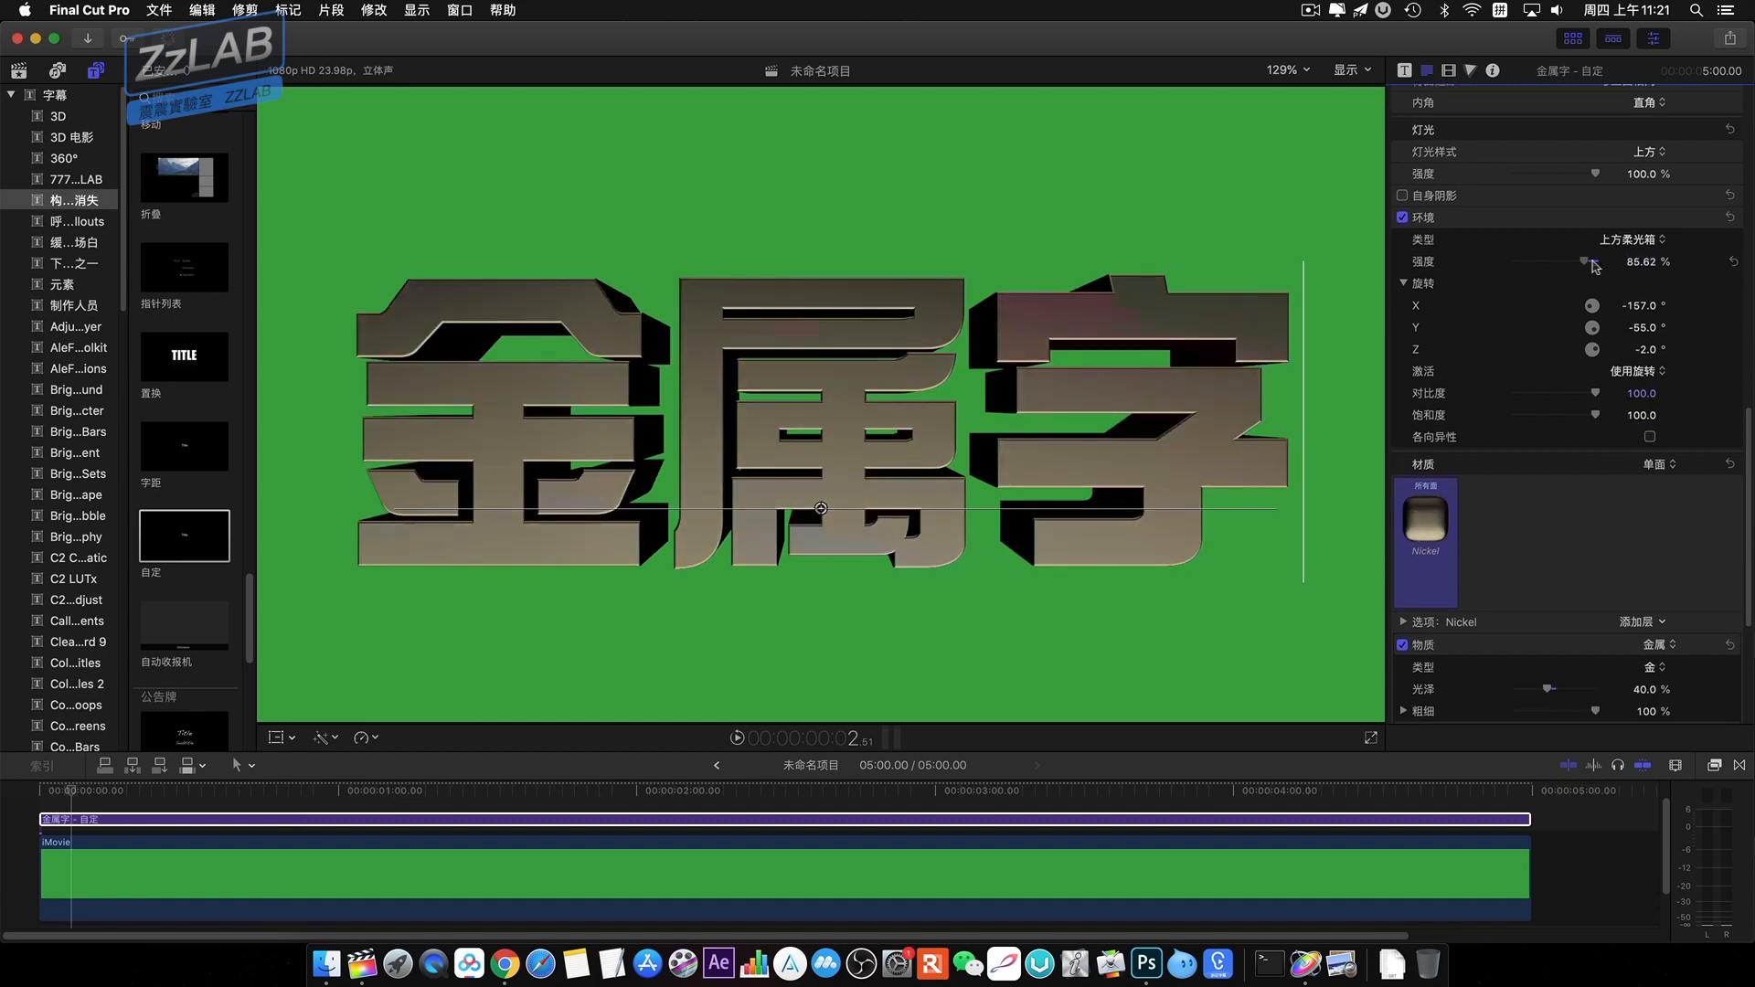
pyautogui.moveTo(1641, 314); pyautogui.dragTo(1651, 355)
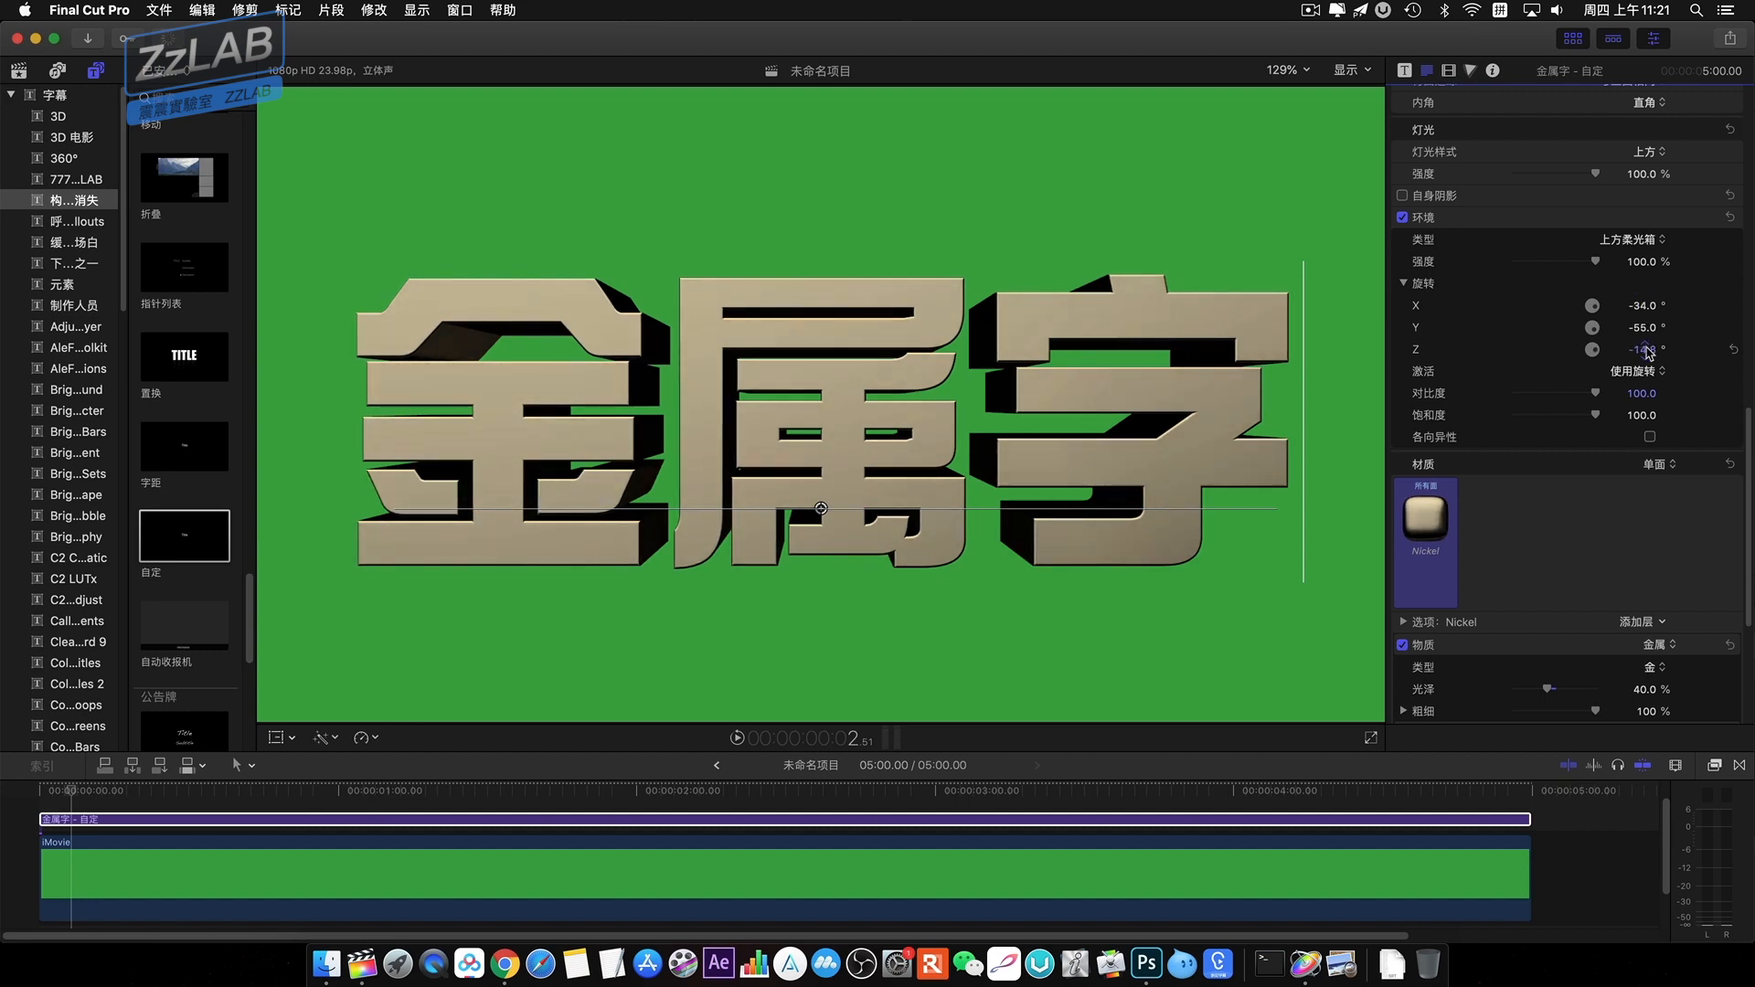
pyautogui.moveTo(1627, 268); pyautogui.dragTo(1641, 305)
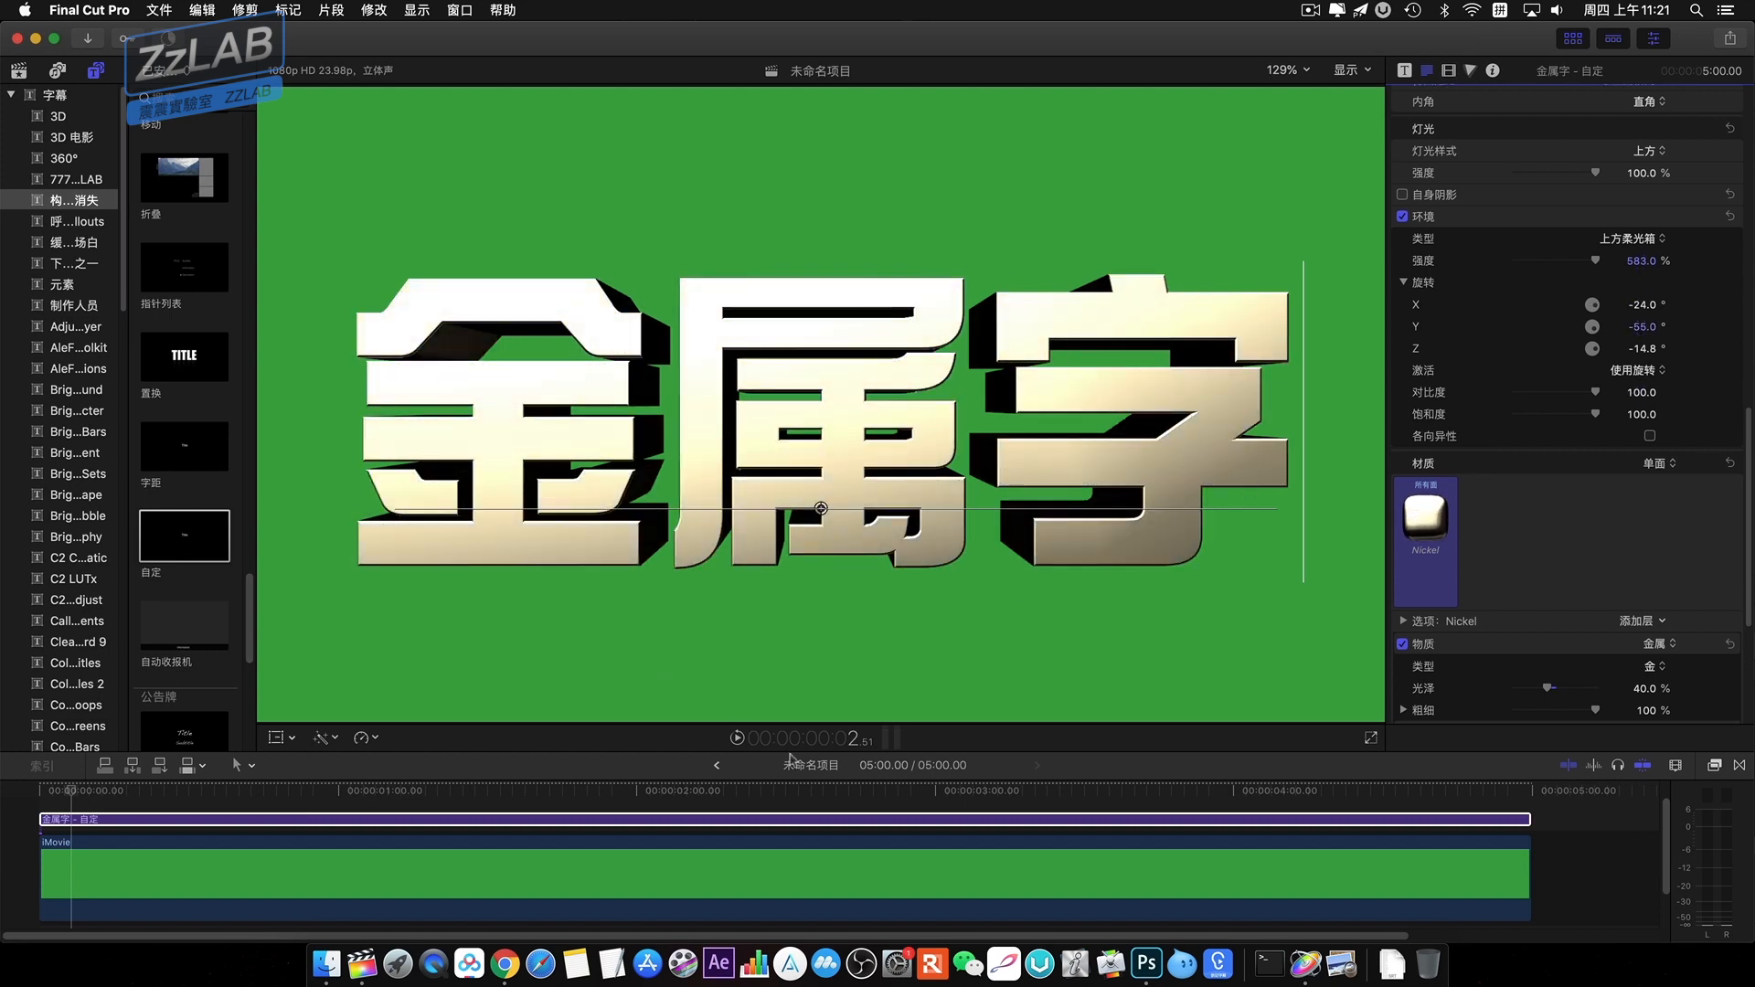
# Replace the title's material with the Chrome preset from the metal materials.
pyautogui.scroll(15, 1559, 430)
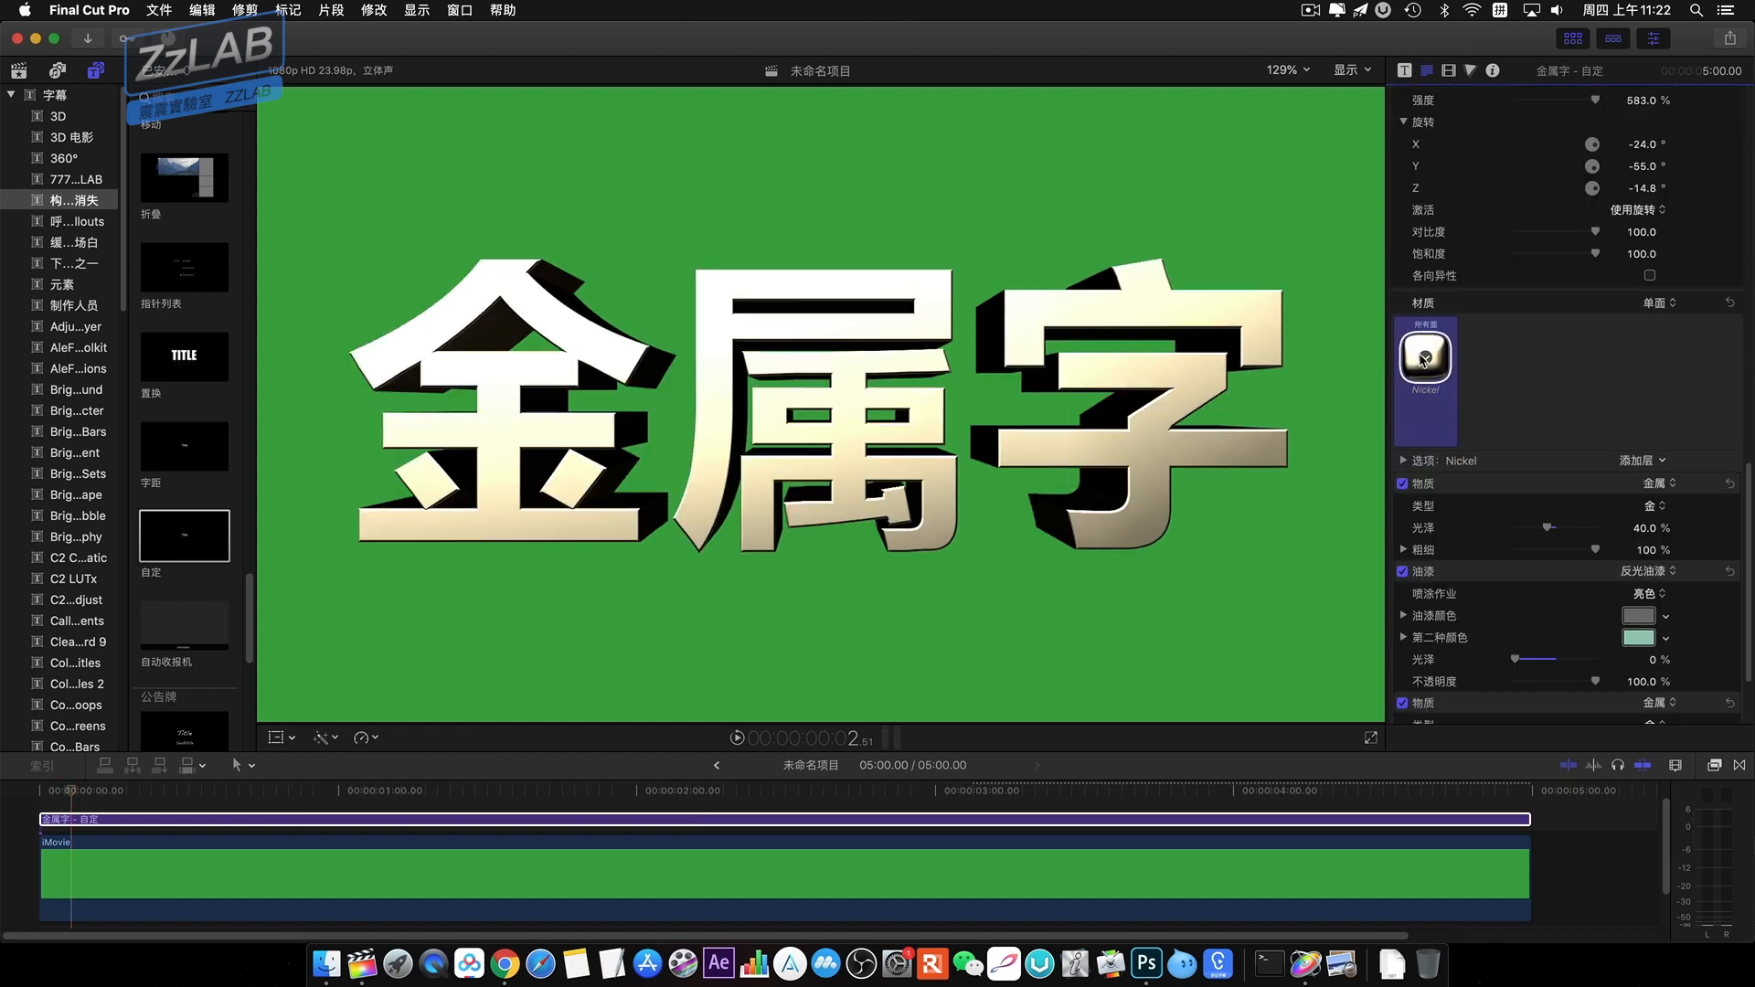
pyautogui.click(1423, 359)
pyautogui.moveTo(1499, 429)
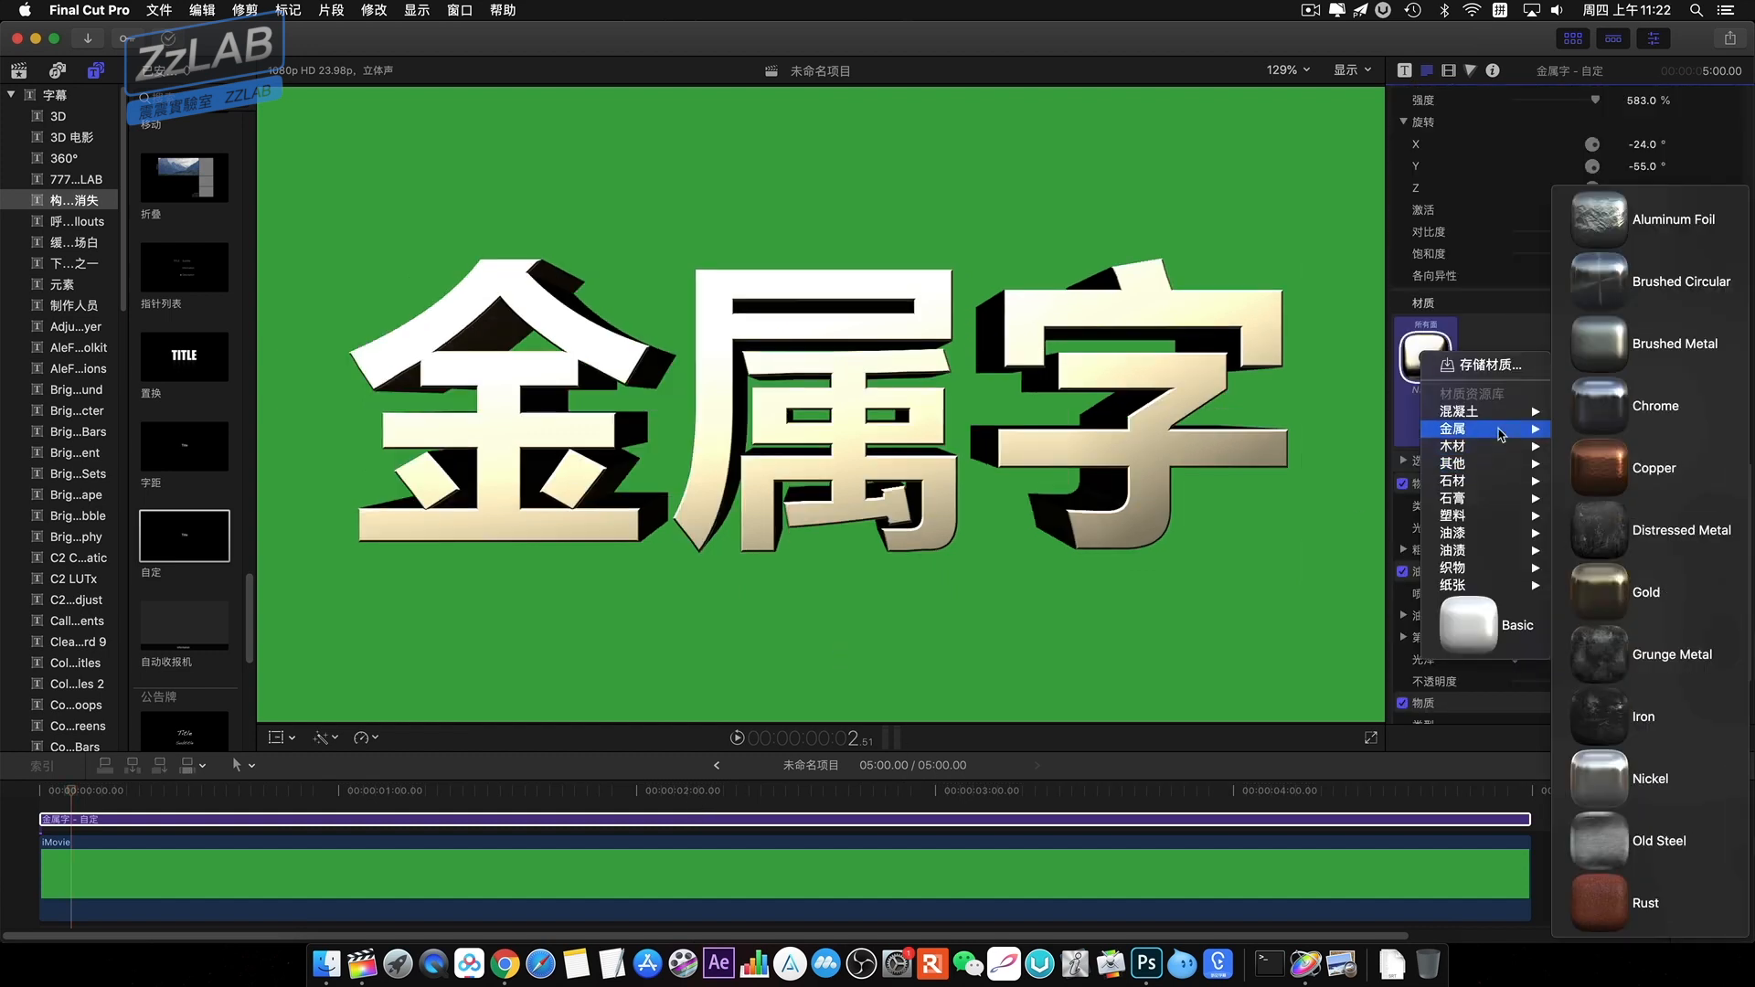
pyautogui.click(1667, 421)
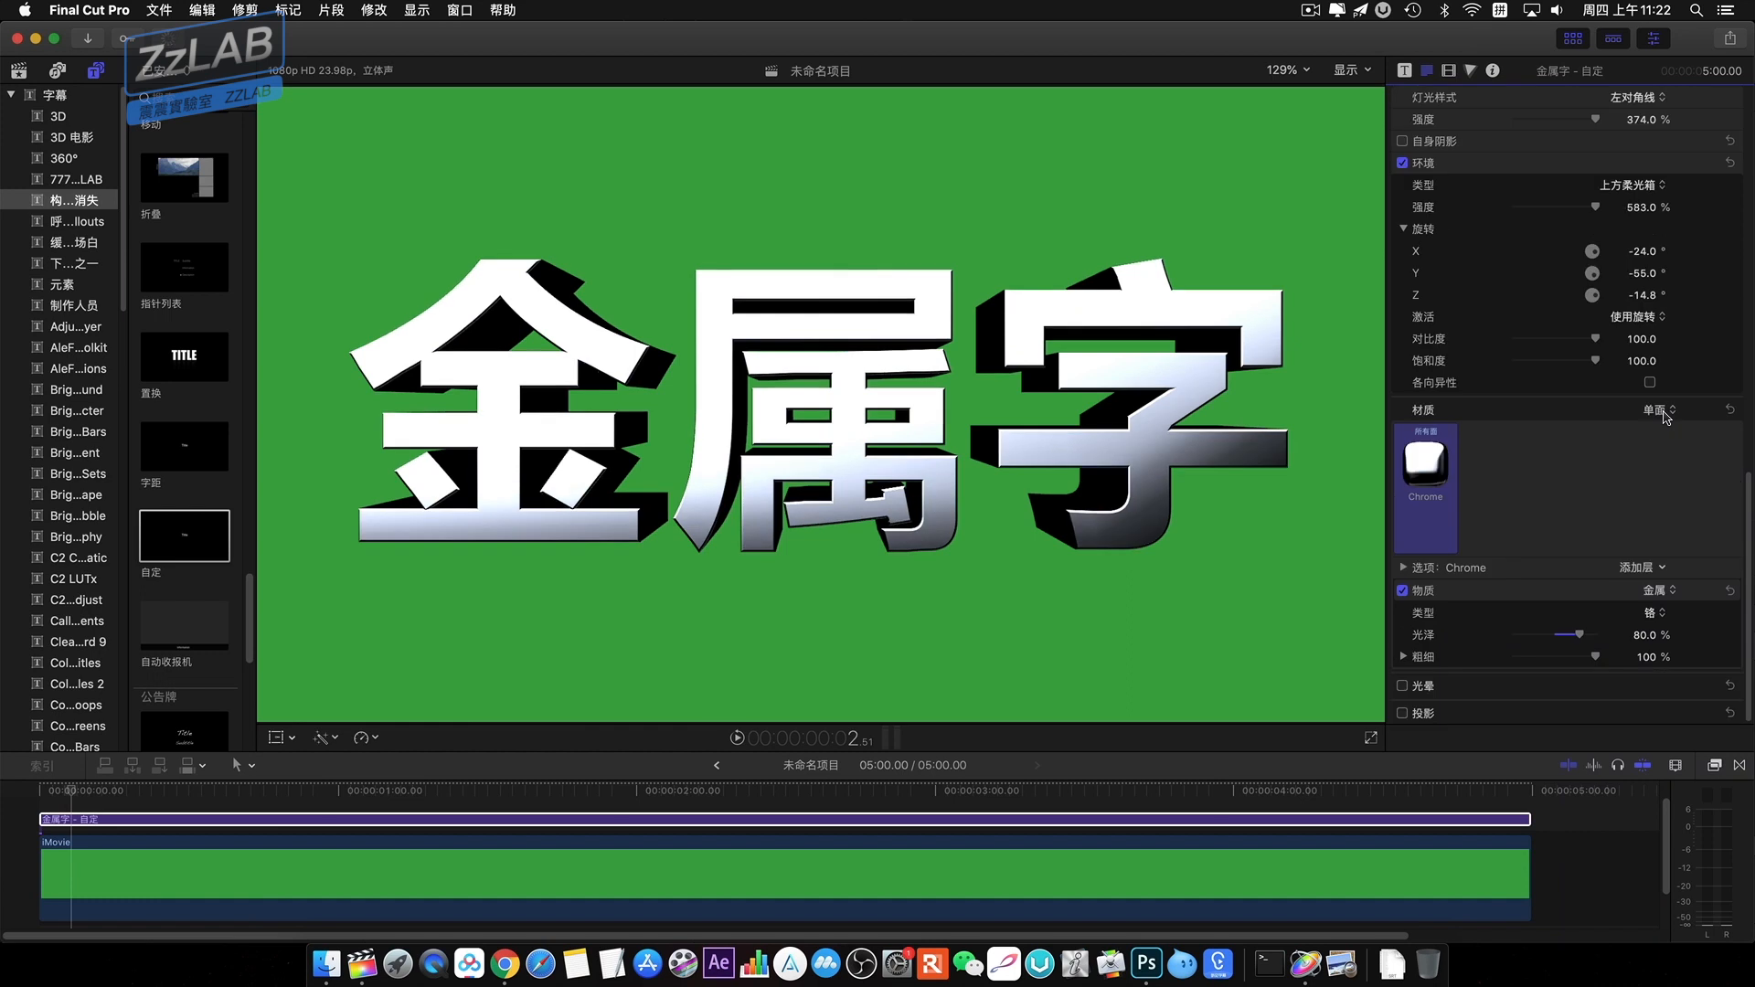
# Change the title material's metal type to 金 (gold).
pyautogui.click(1655, 592)
pyautogui.click(1655, 594)
pyautogui.click(1651, 614)
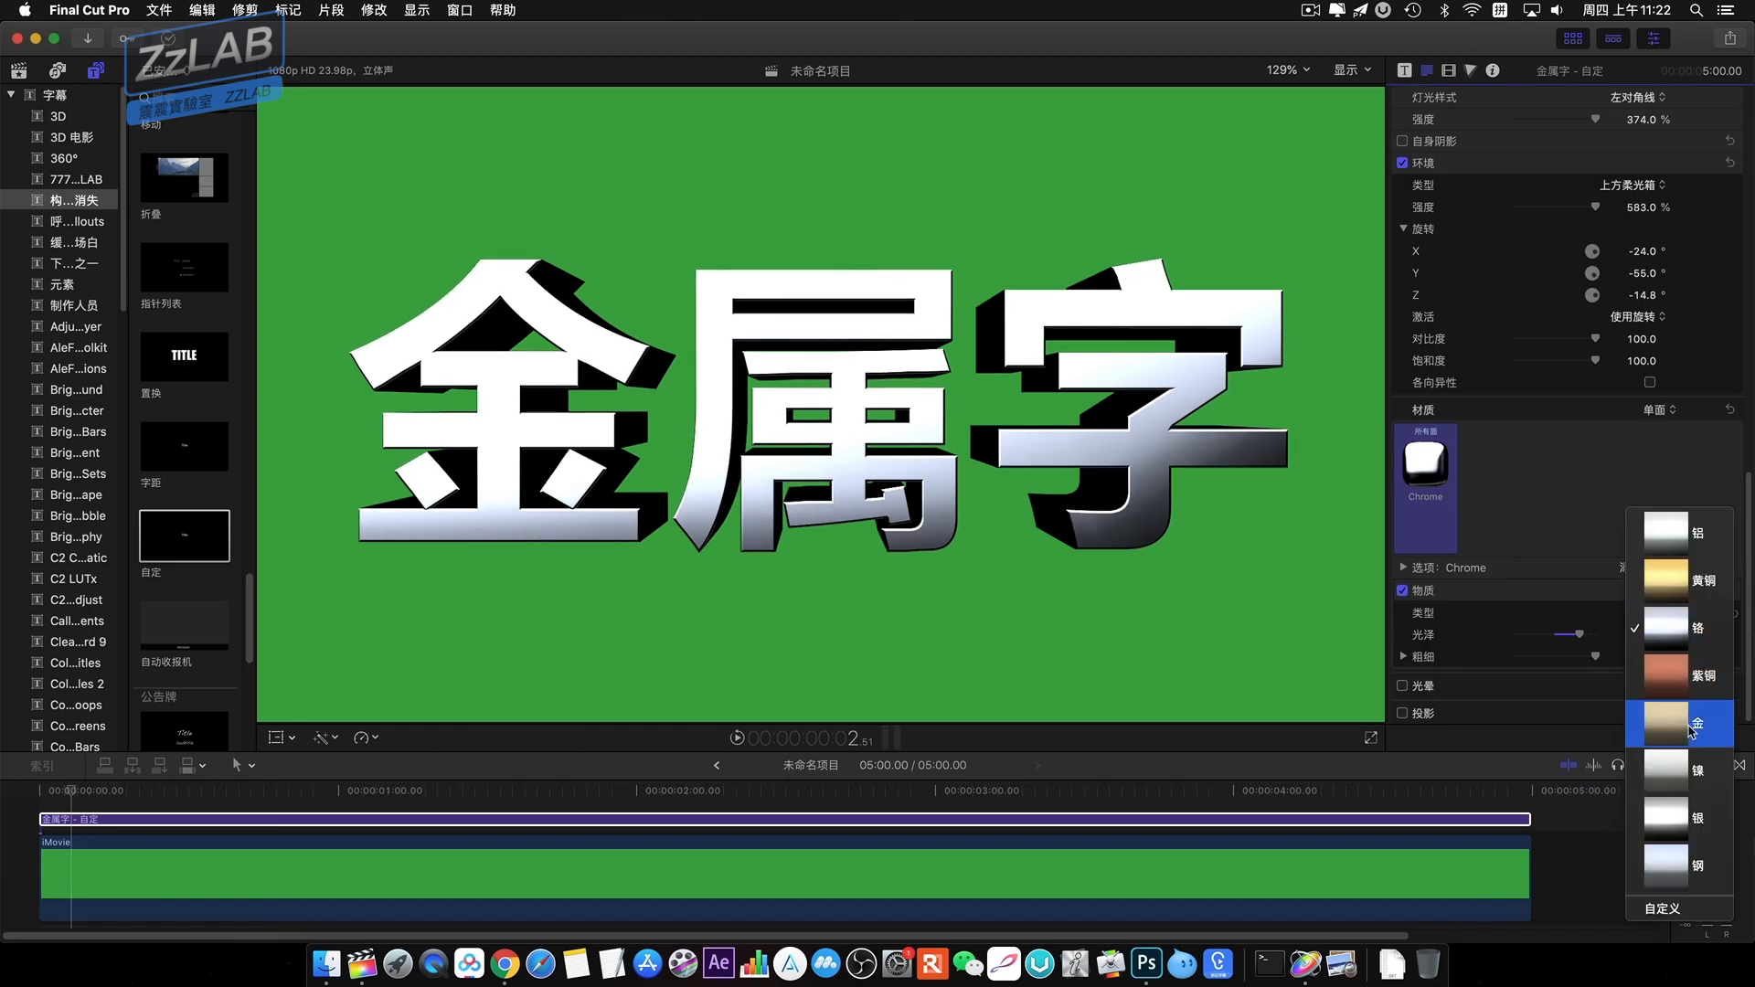
pyautogui.click(1680, 721)
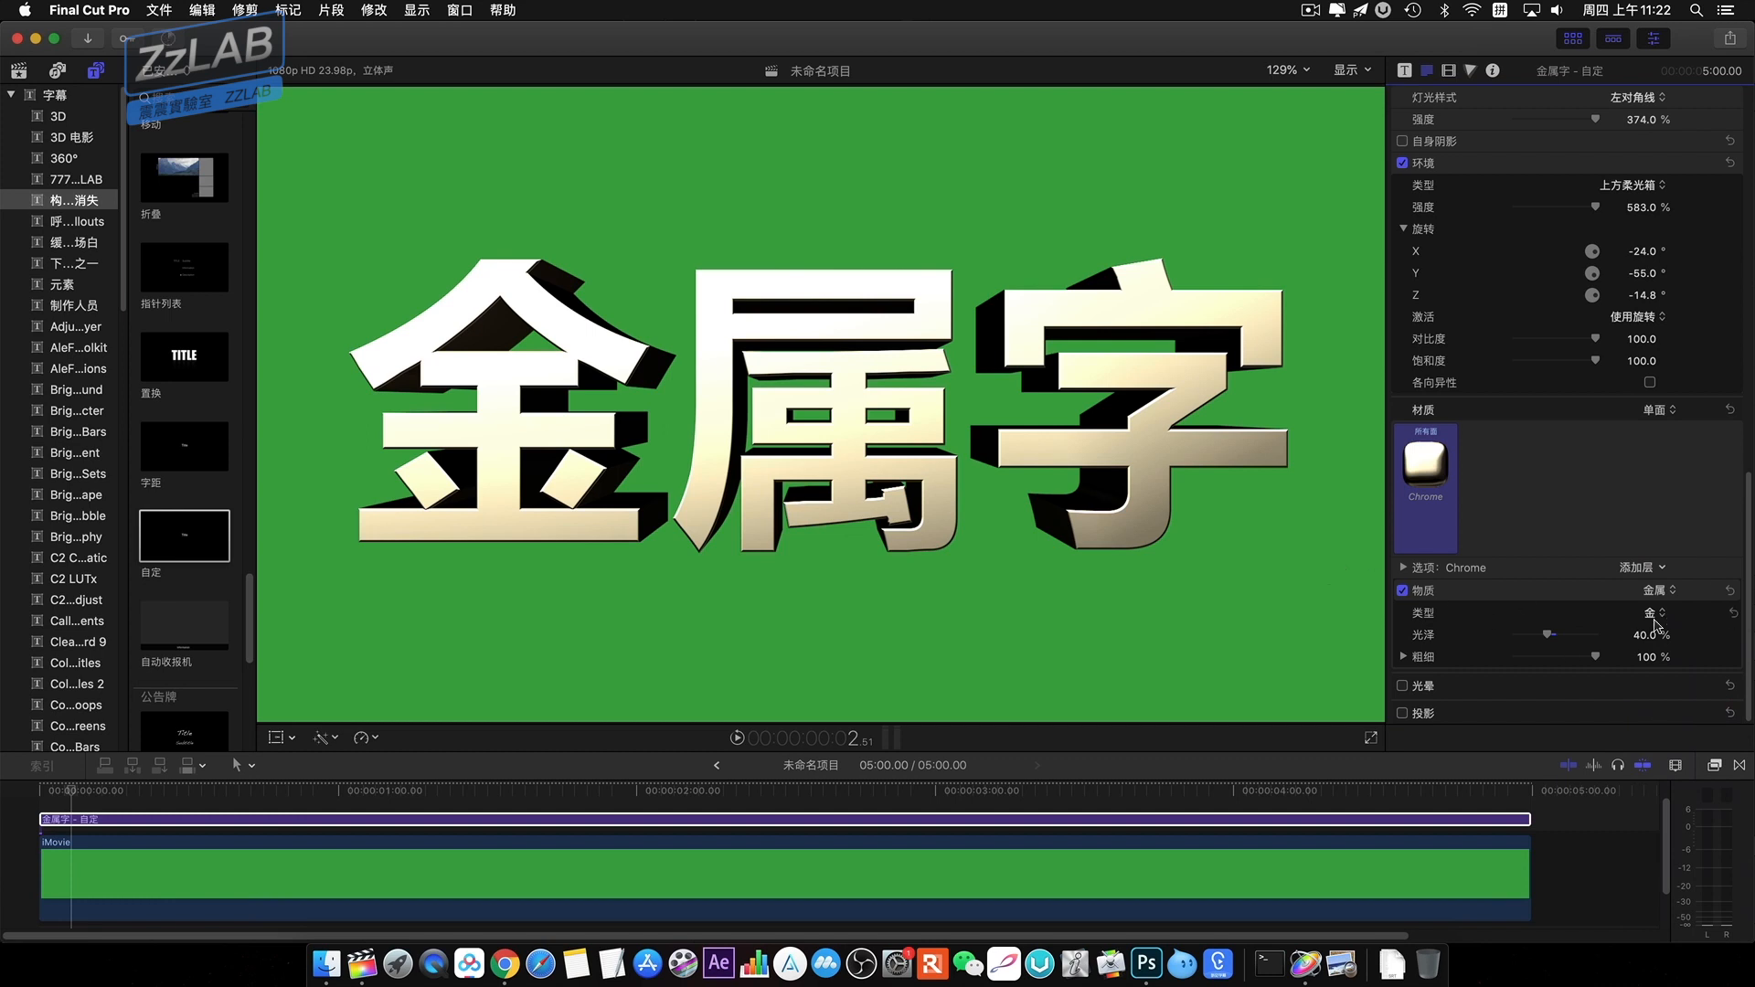
# Switch the title's environment type to 灯箱 and rotate it to X -38.1°, Y -100° and Z 17.2°.
pyautogui.scroll(5, 1657, 569)
pyautogui.moveTo(1646, 501); pyautogui.dragTo(1641, 483)
pyautogui.click(1636, 392)
pyautogui.click(1670, 275)
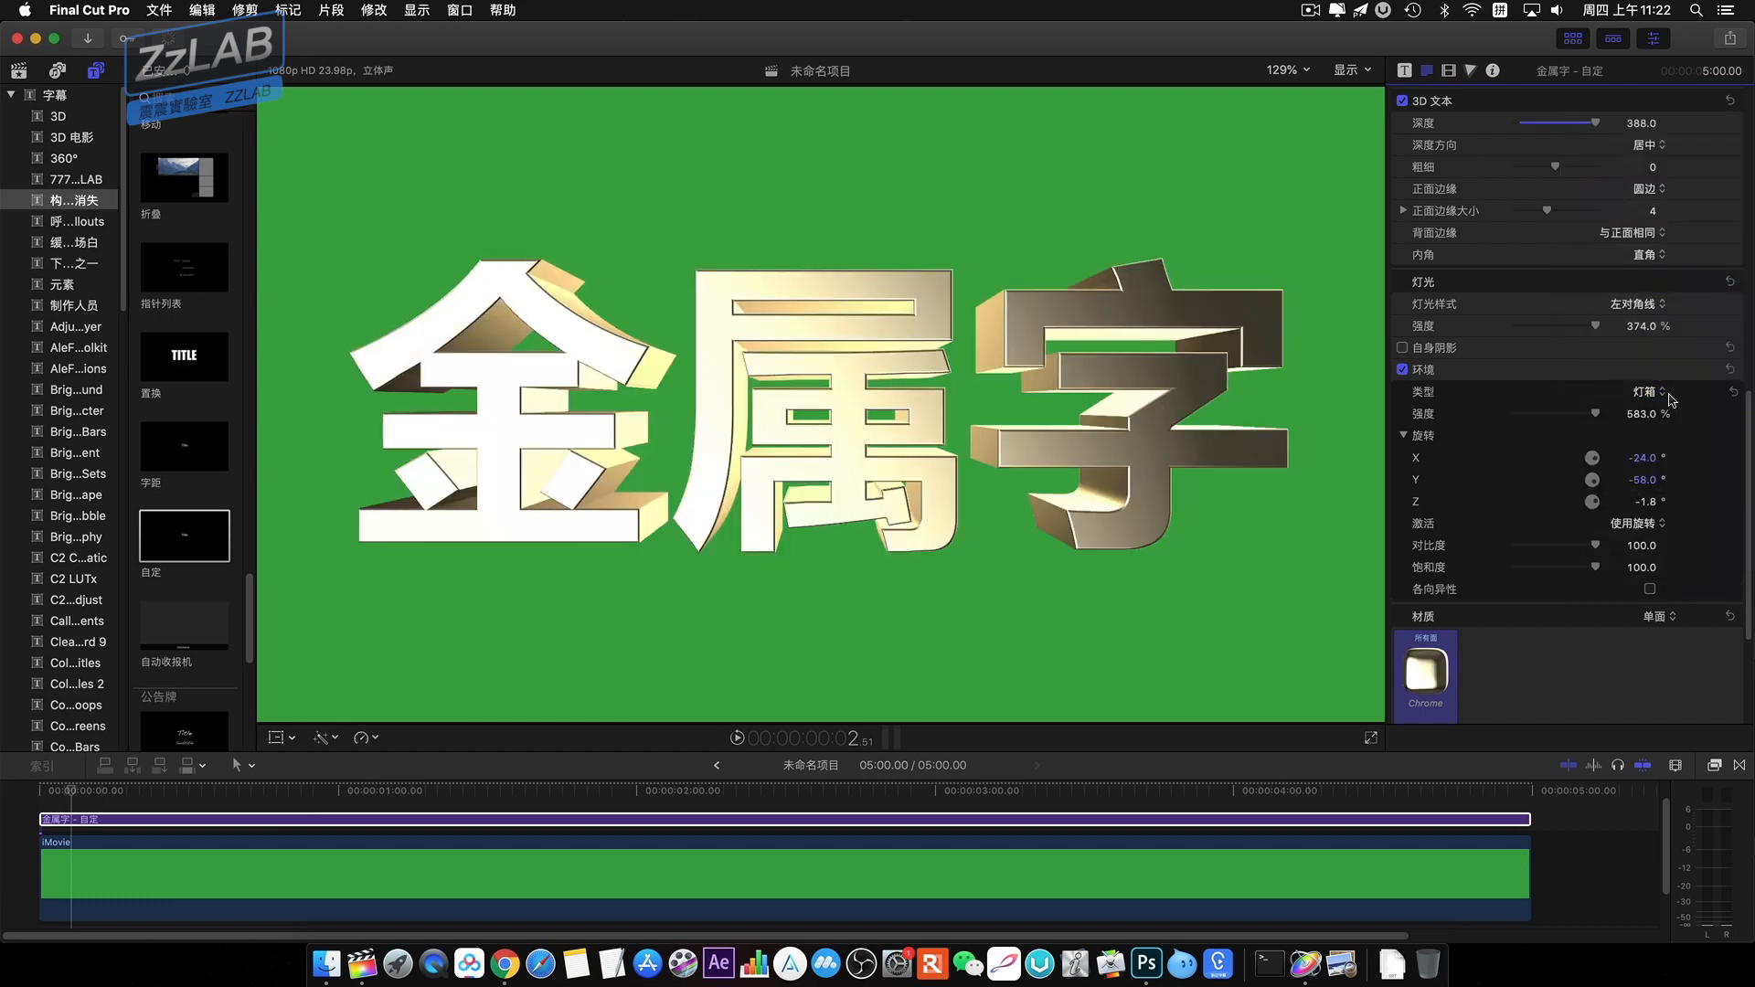
pyautogui.moveTo(1643, 459)
pyautogui.mouseDown()
pyautogui.moveTo(1645, 503)
pyautogui.moveTo(1642, 457)
pyautogui.mouseUp()
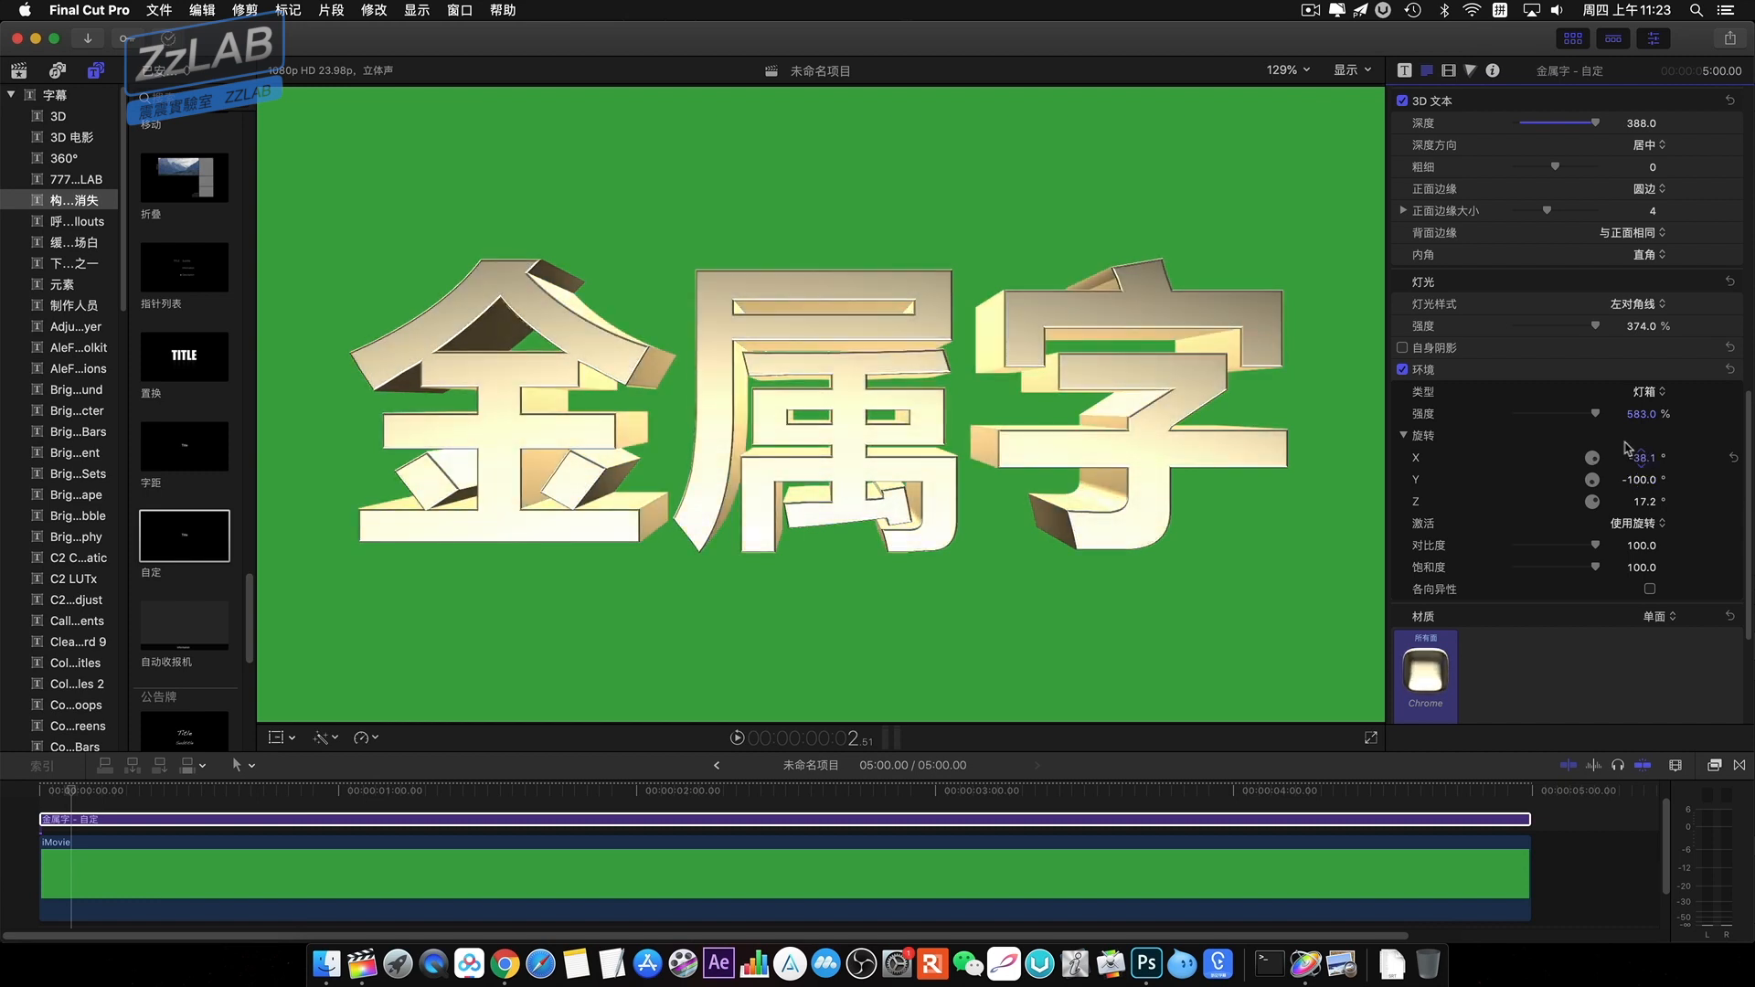
# Set the title's lighting intensity to 100% and its environment intensity to 439%.
pyautogui.moveTo(1594, 326); pyautogui.dragTo(1524, 340)
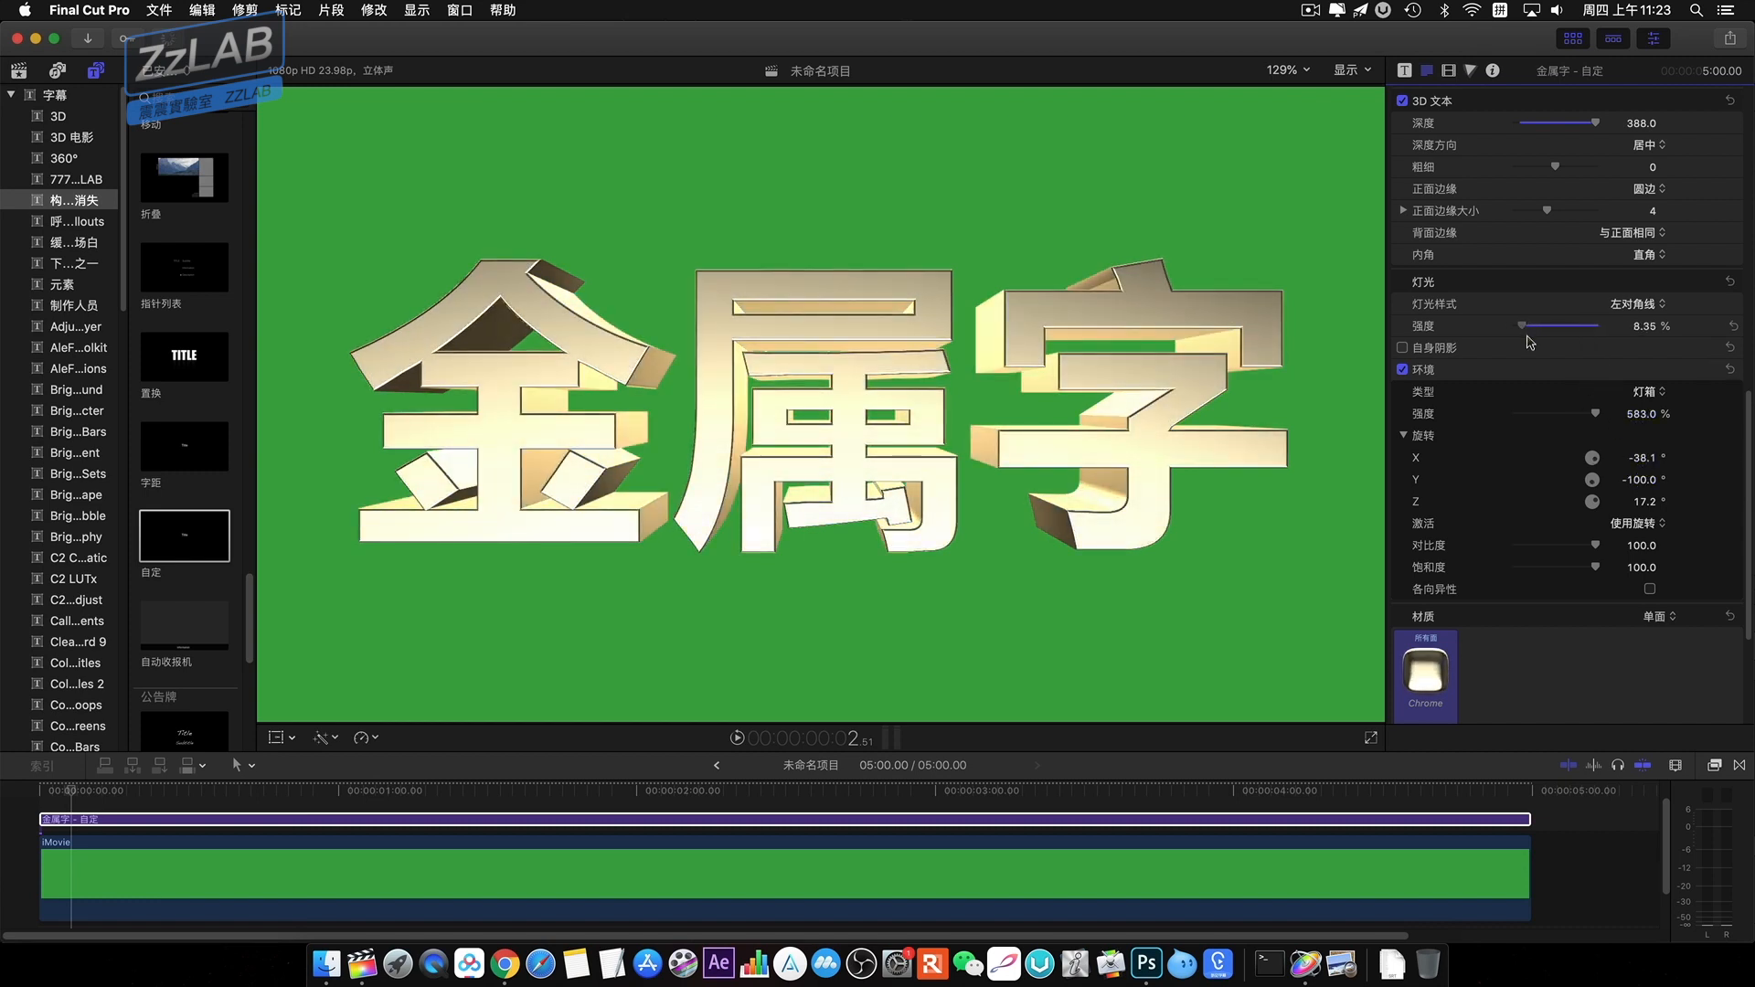
pyautogui.moveTo(1596, 414); pyautogui.dragTo(1641, 162)
pyautogui.click(1644, 417)
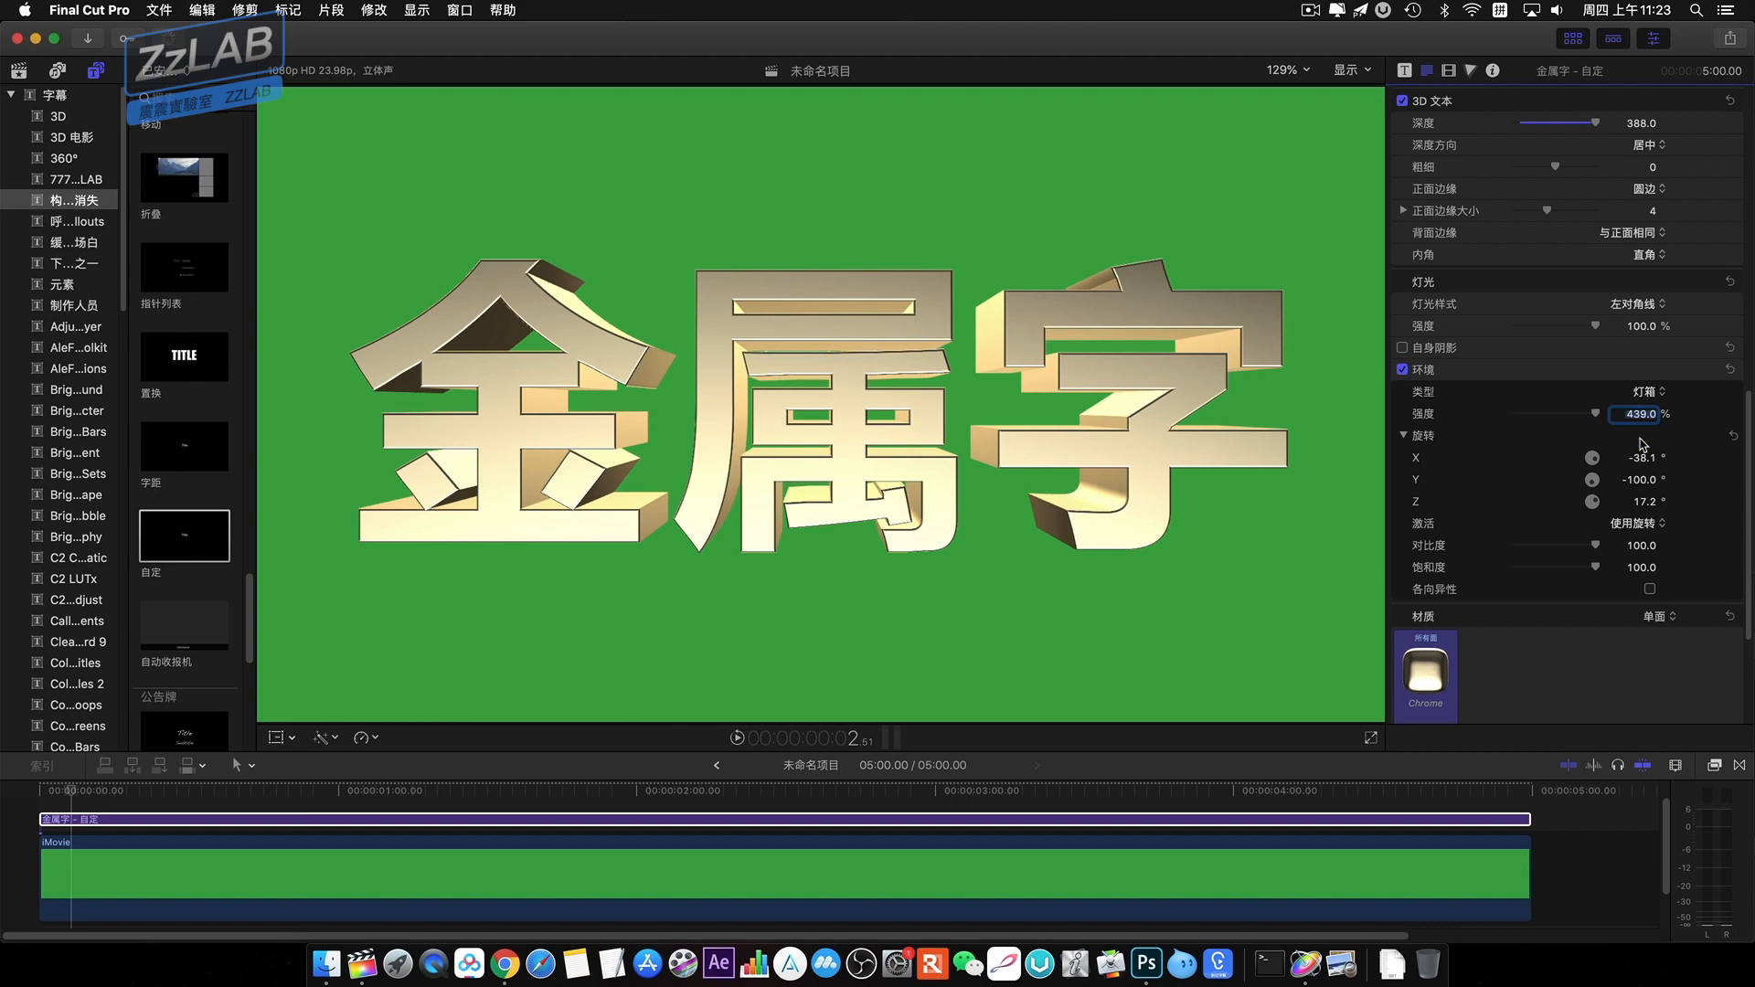
pyautogui.scroll(-5, 1645, 548)
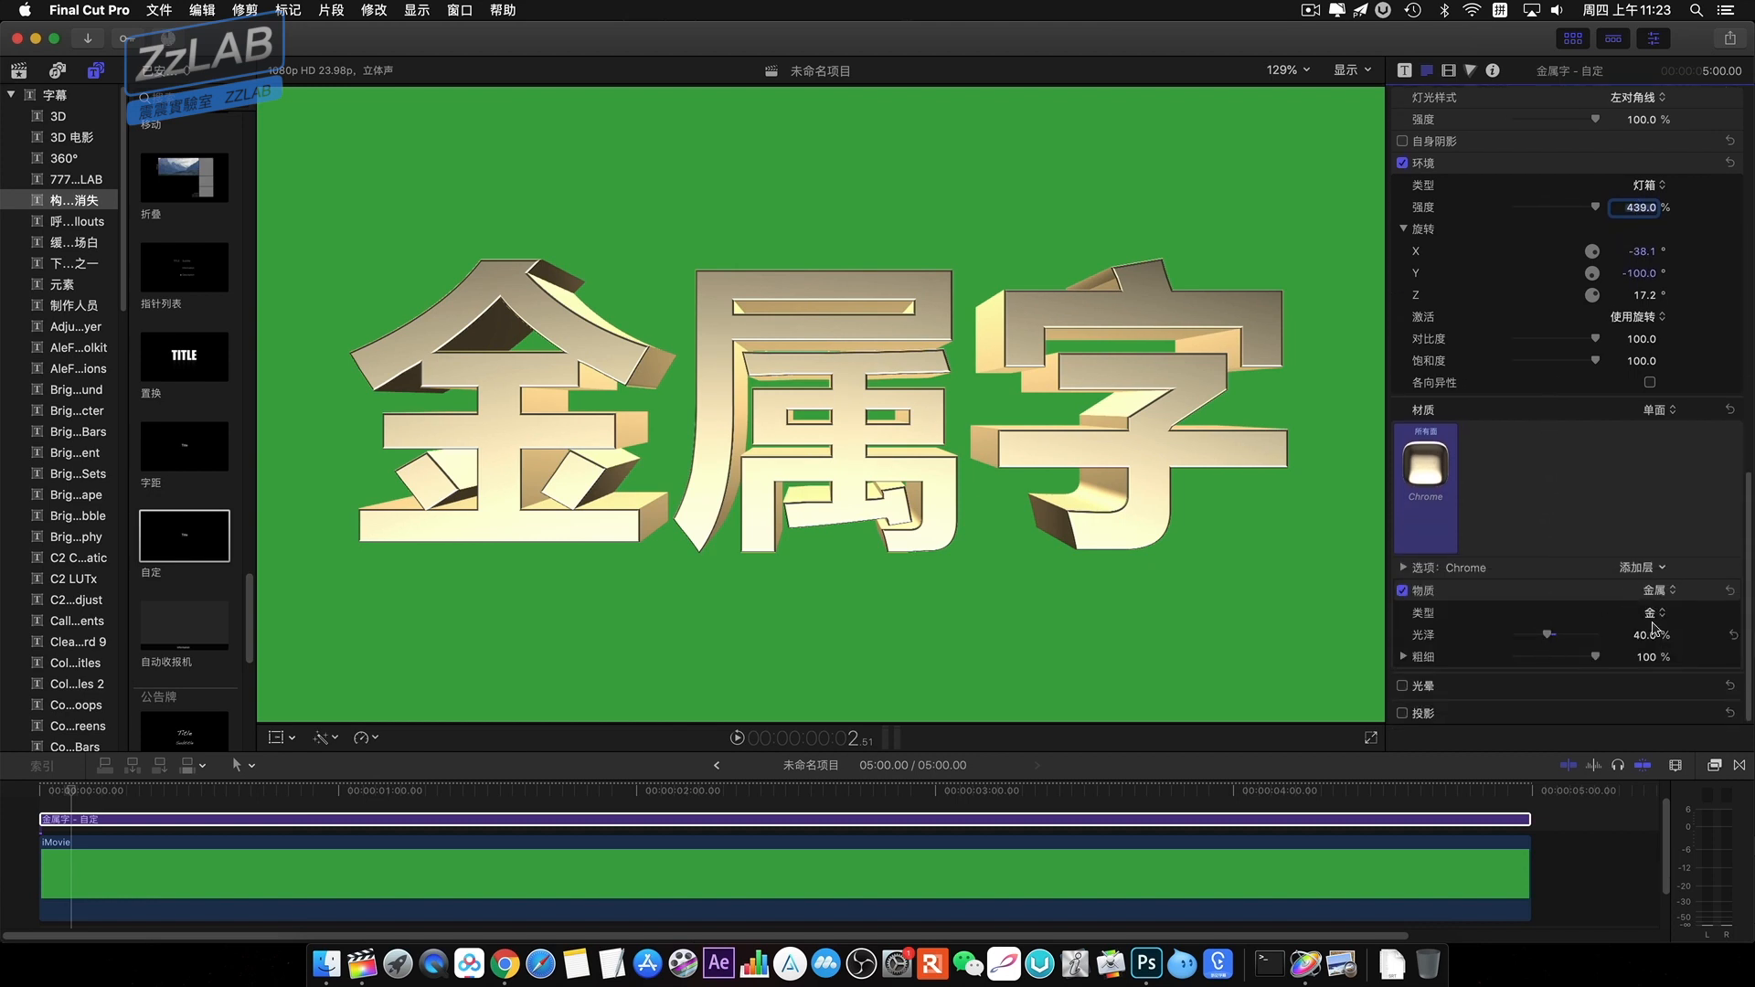
pyautogui.click(1313, 11)
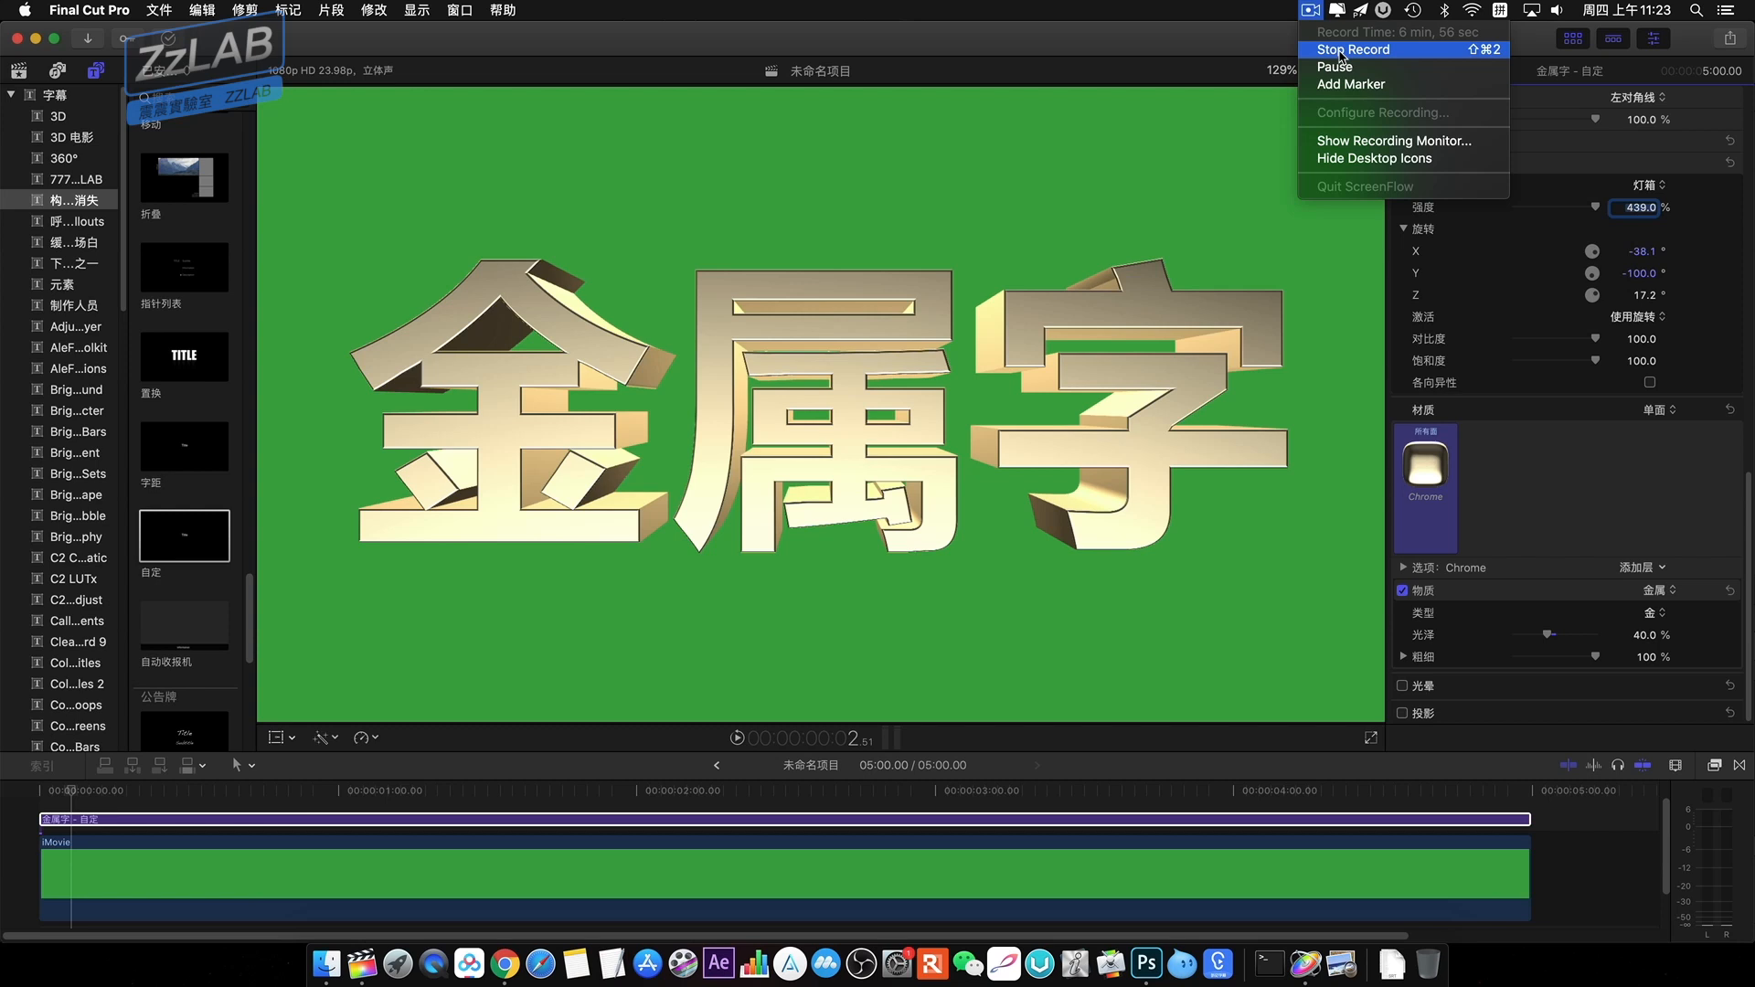
pyautogui.click(1278, 31)
# Change the title's font to the 方正字迹 running-script typeface.
pyautogui.scroll(15, 1613, 368)
pyautogui.click(1587, 367)
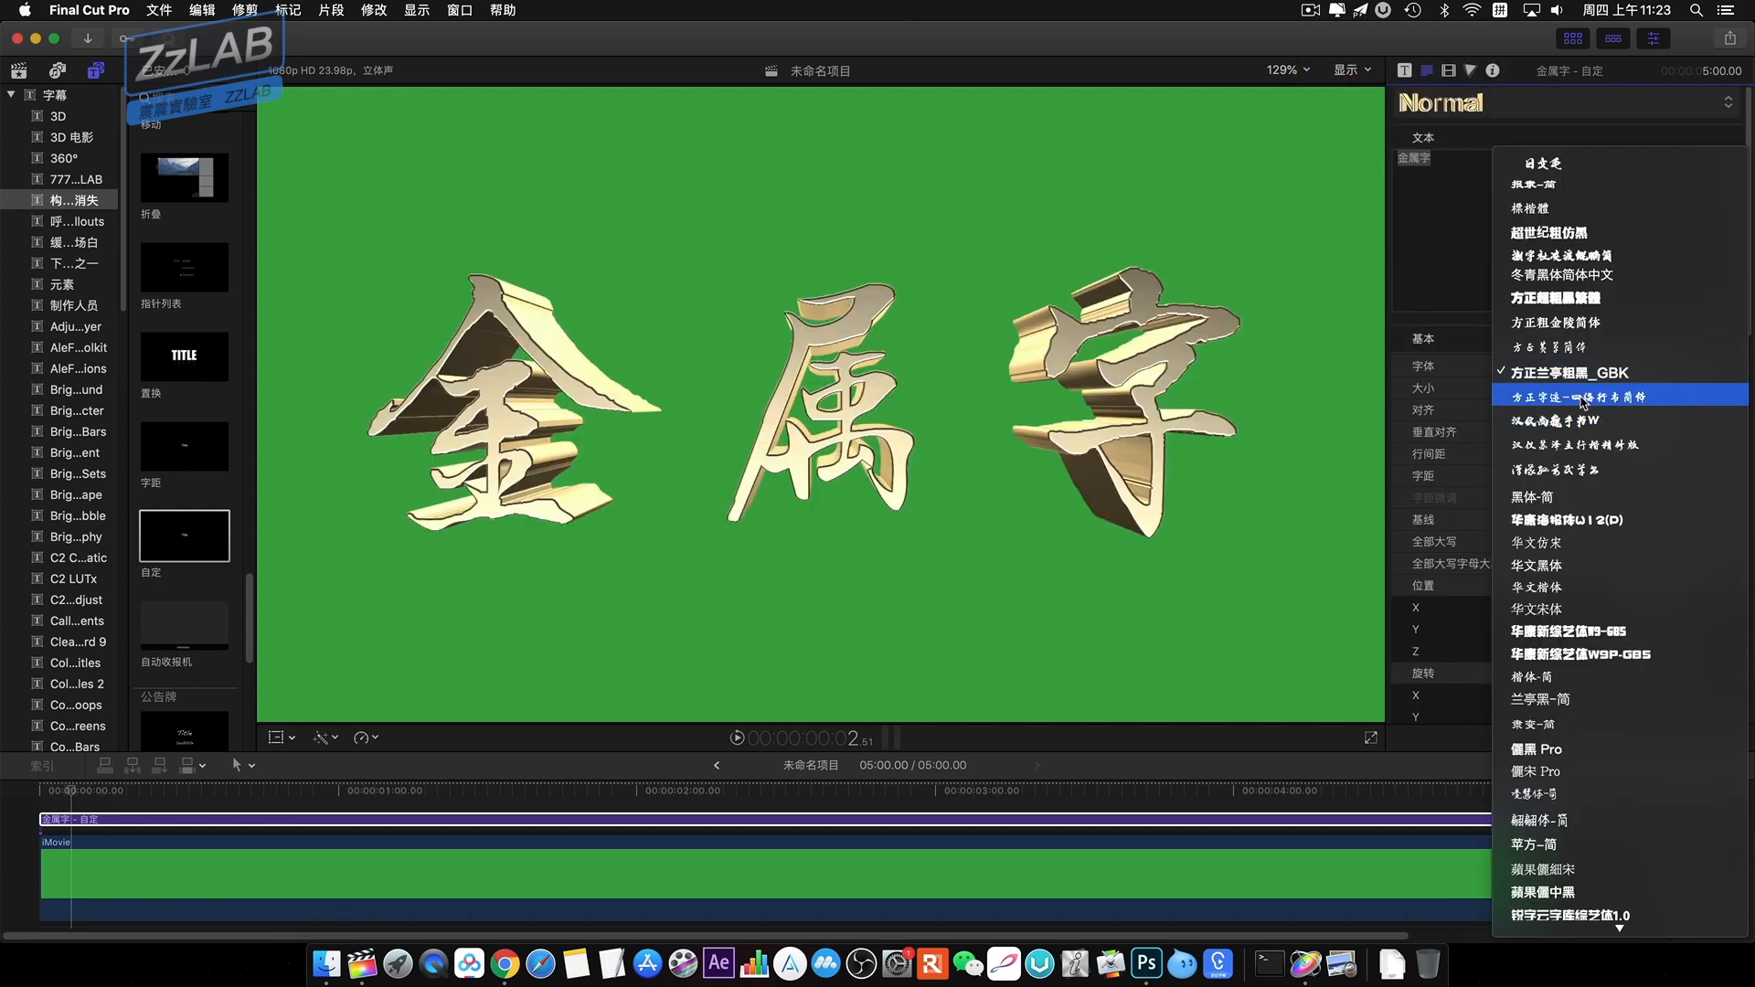
pyautogui.click(1587, 397)
# Reduce the depth of the 3D text so the characters have thinner sides.
pyautogui.scroll(-5, 1637, 457)
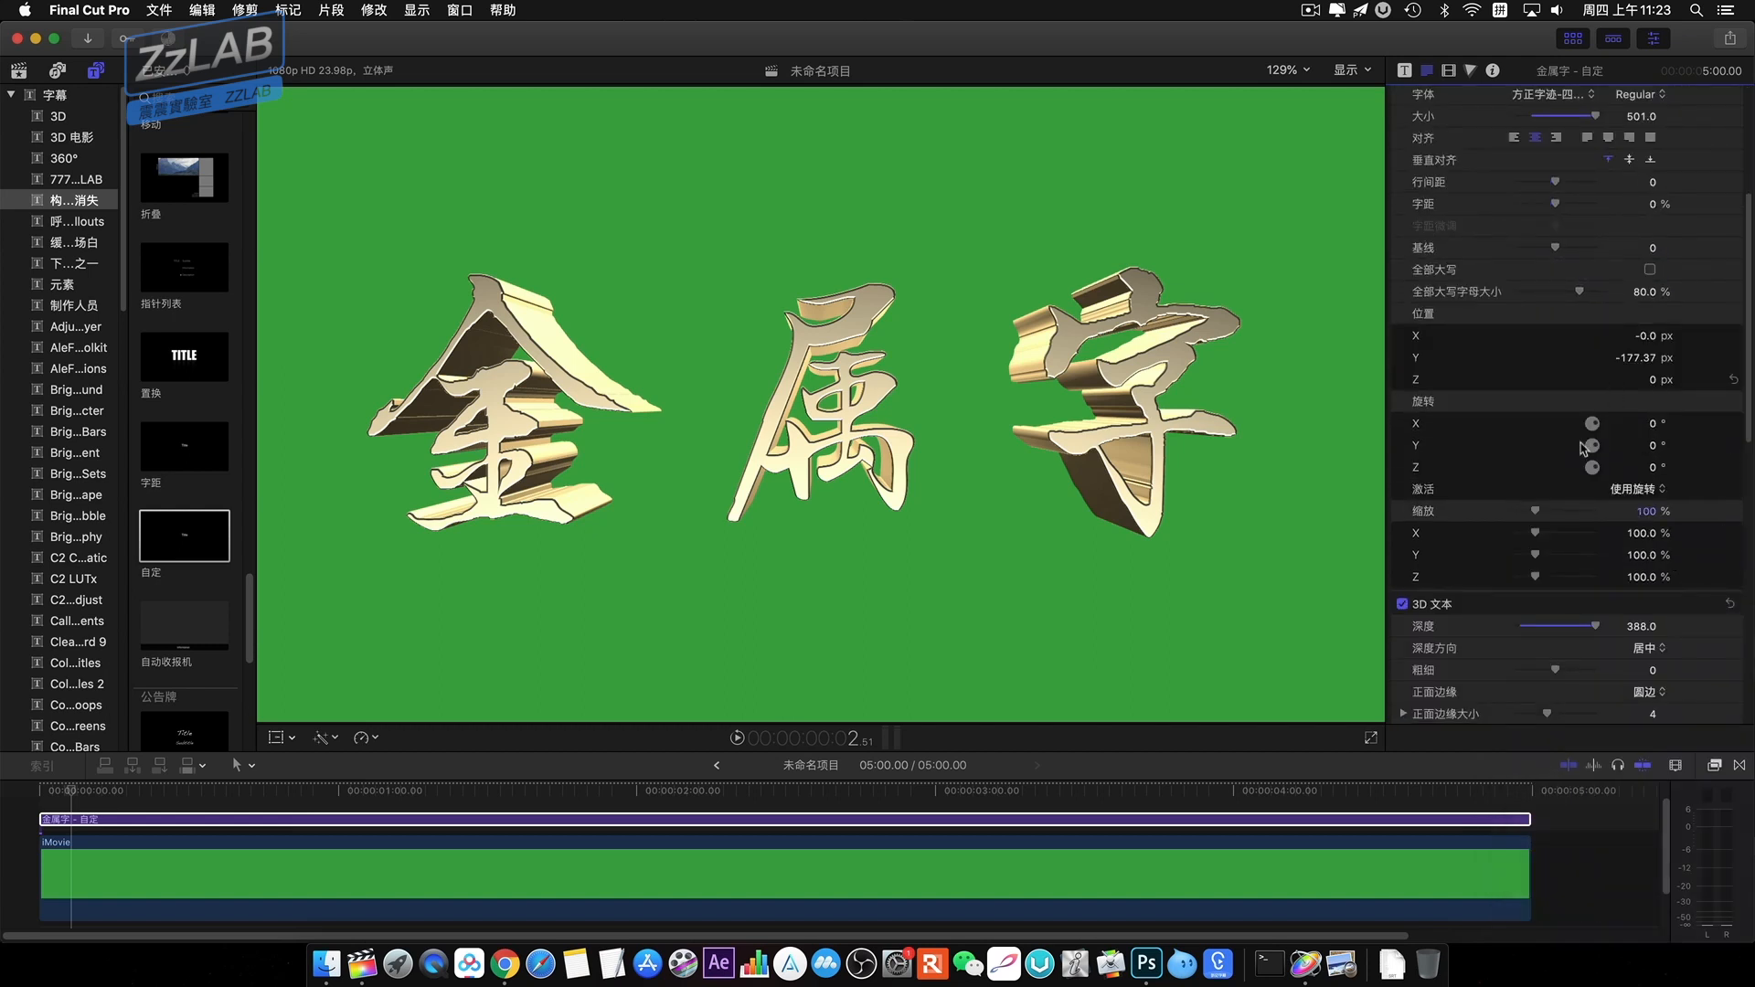
pyautogui.scroll(-3, 1585, 447)
pyautogui.moveTo(1585, 493); pyautogui.dragTo(1543, 494)
# Turn the green background clip black by lowering its master exposure to -100% in the color board.
pyautogui.click(373, 855)
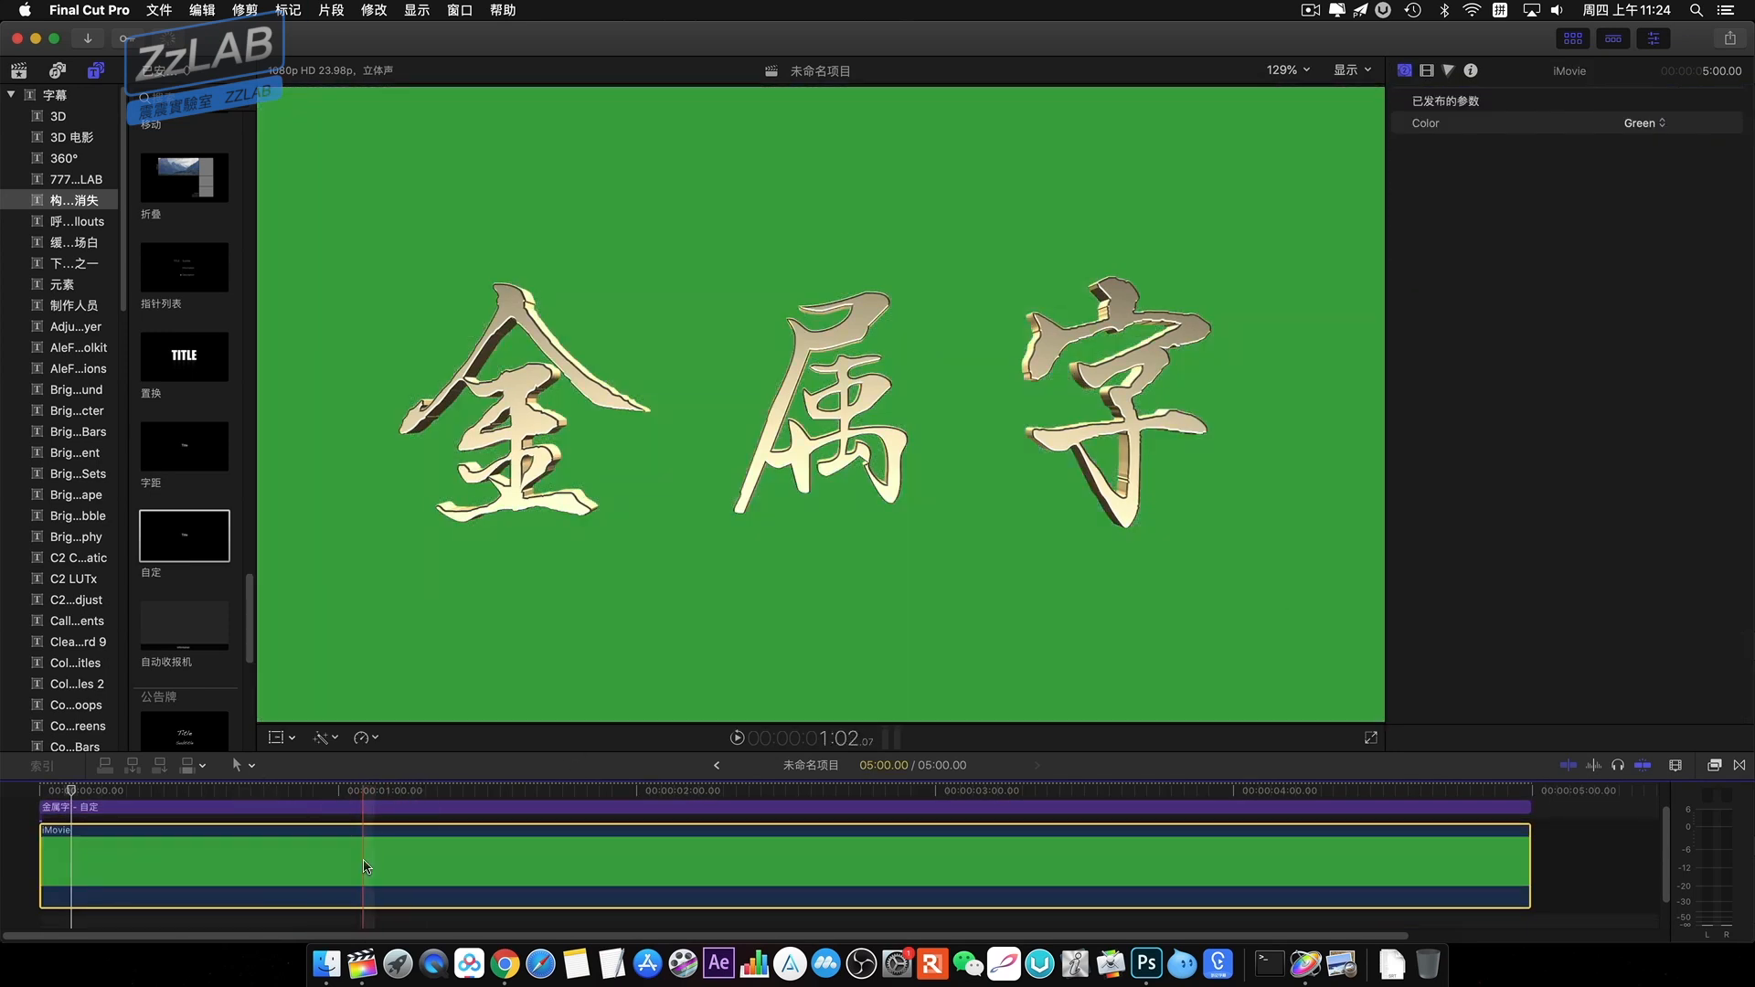
pyautogui.press('super+6')
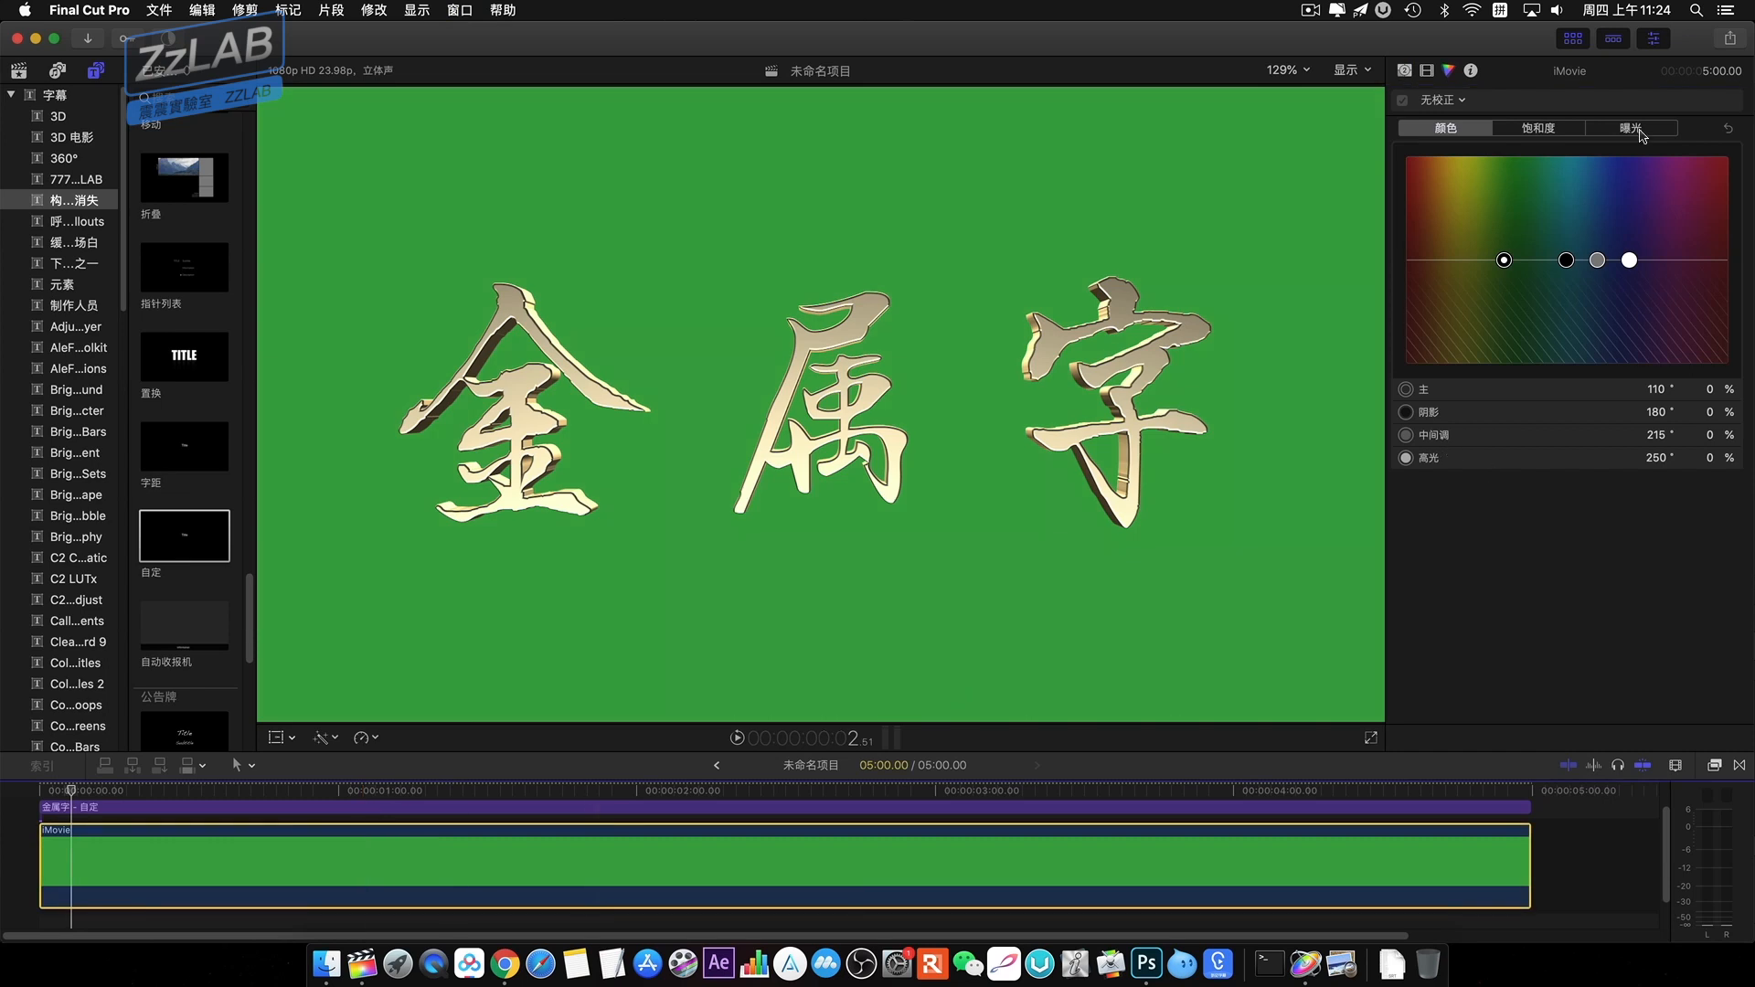
pyautogui.click(1640, 136)
pyautogui.moveTo(1418, 260); pyautogui.dragTo(1412, 450)
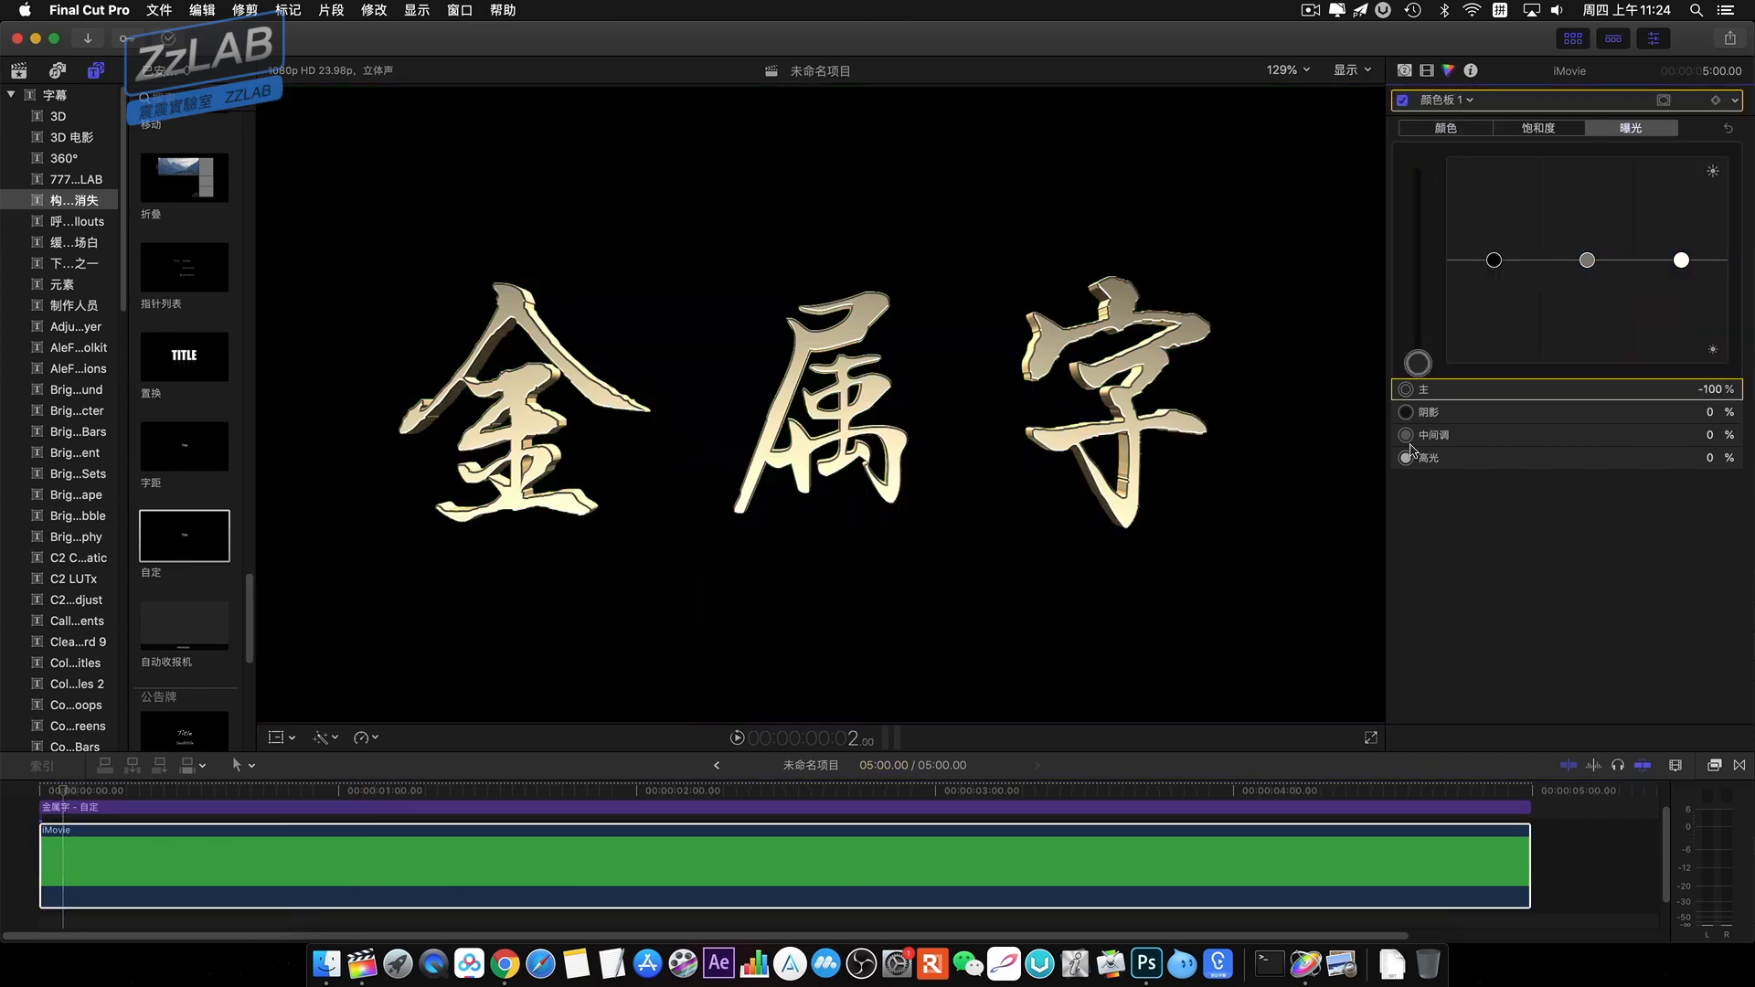
# Tint the title clip golden yellow by setting the color board's master color to 55° at 36%.
pyautogui.click(1447, 129)
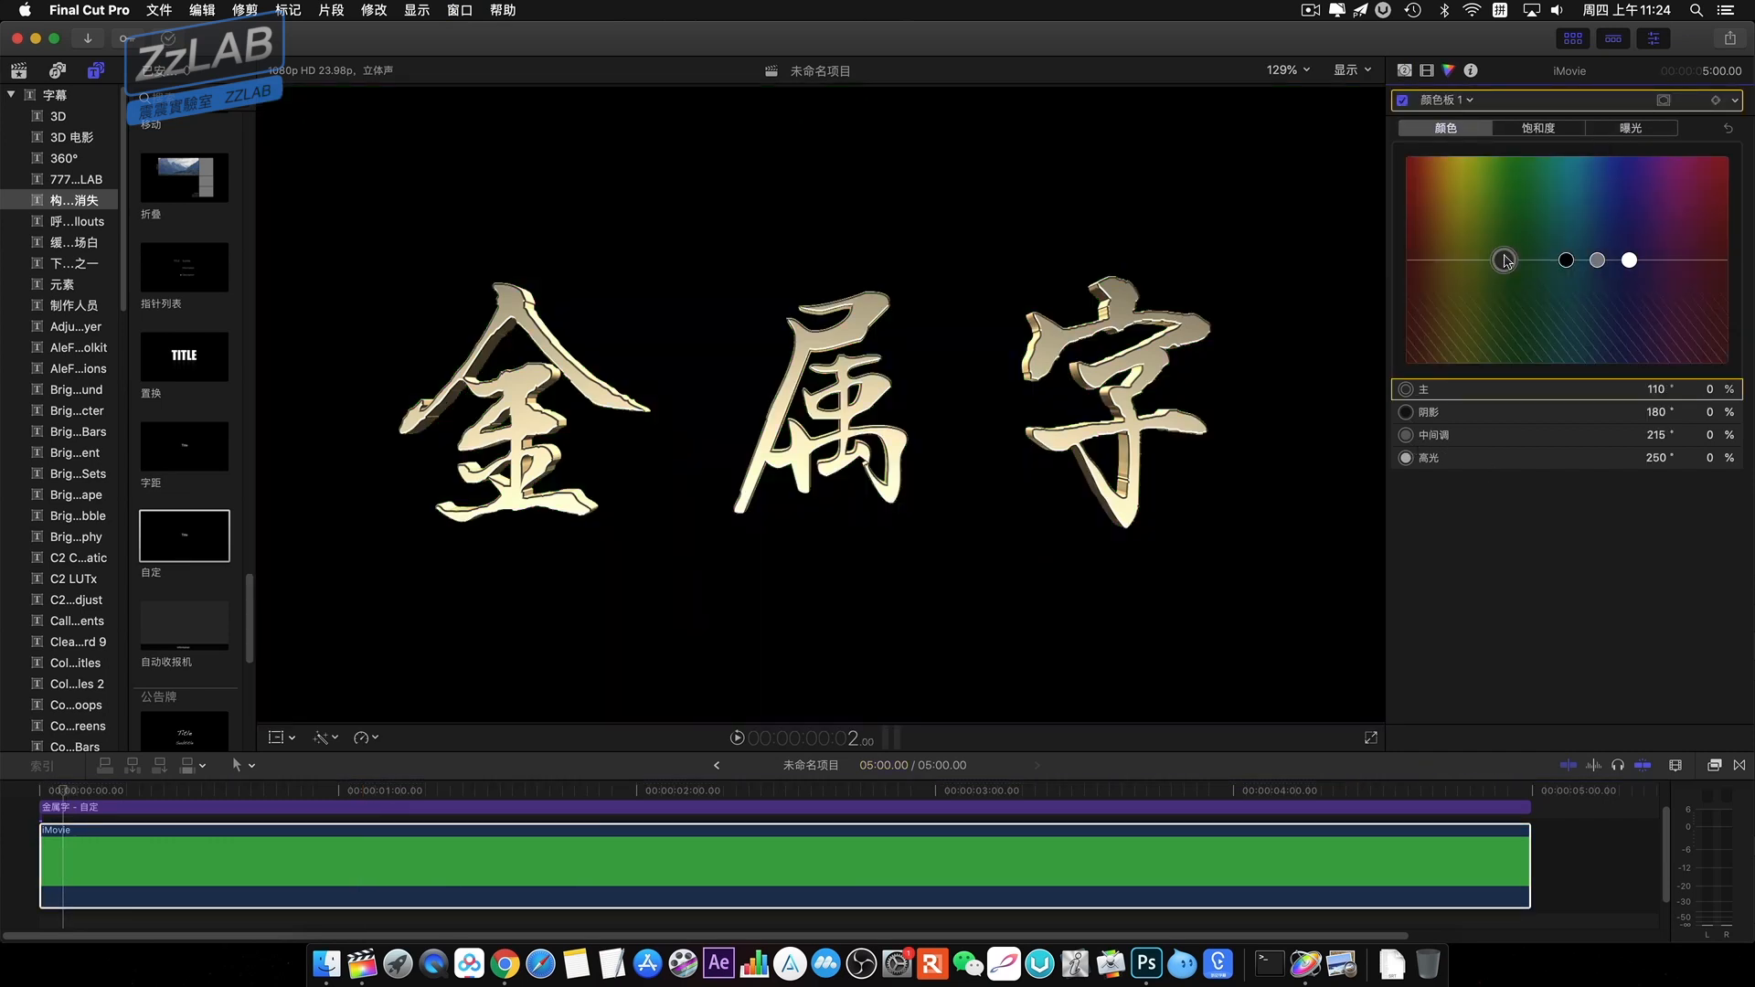
pyautogui.click(425, 808)
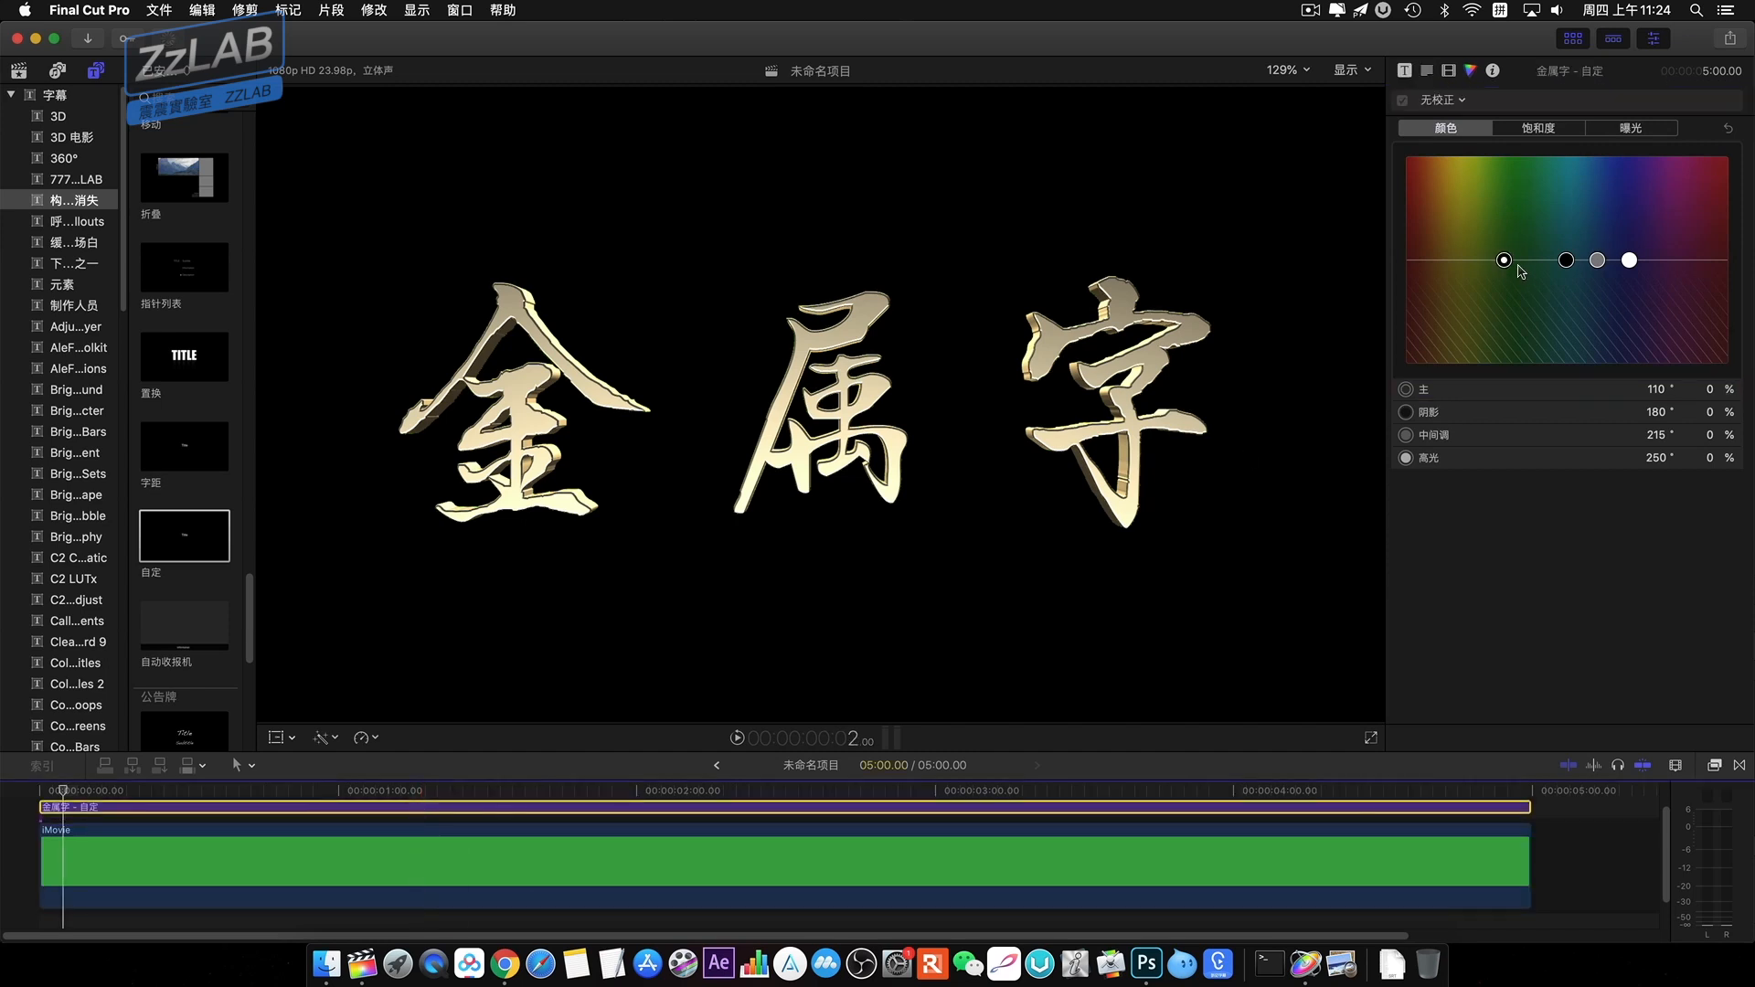
pyautogui.moveTo(1483, 243); pyautogui.dragTo(1466, 212)
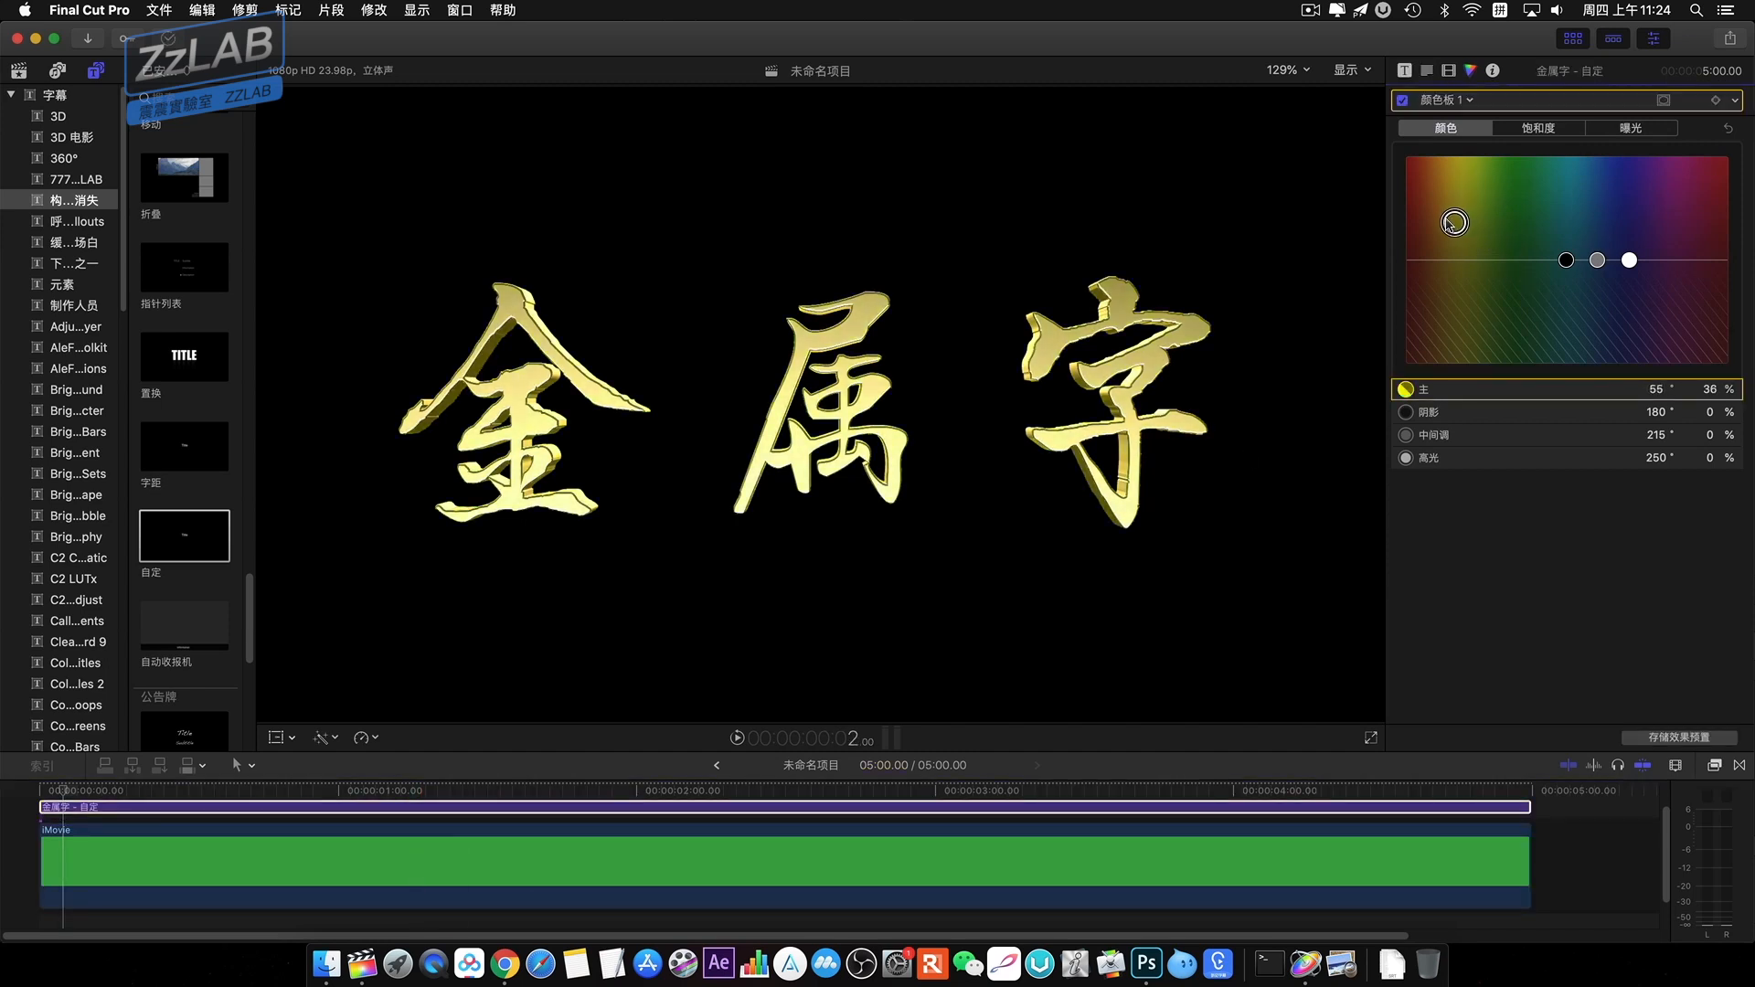
# Increase the title's contrast by setting exposure to -57% for shadows, -69% for midtones and 64% for highlights.
pyautogui.click(1618, 130)
pyautogui.moveTo(1680, 261); pyautogui.dragTo(1680, 217)
pyautogui.moveTo(1494, 261); pyautogui.dragTo(1494, 320)
pyautogui.moveTo(1680, 217); pyautogui.dragTo(1681, 186)
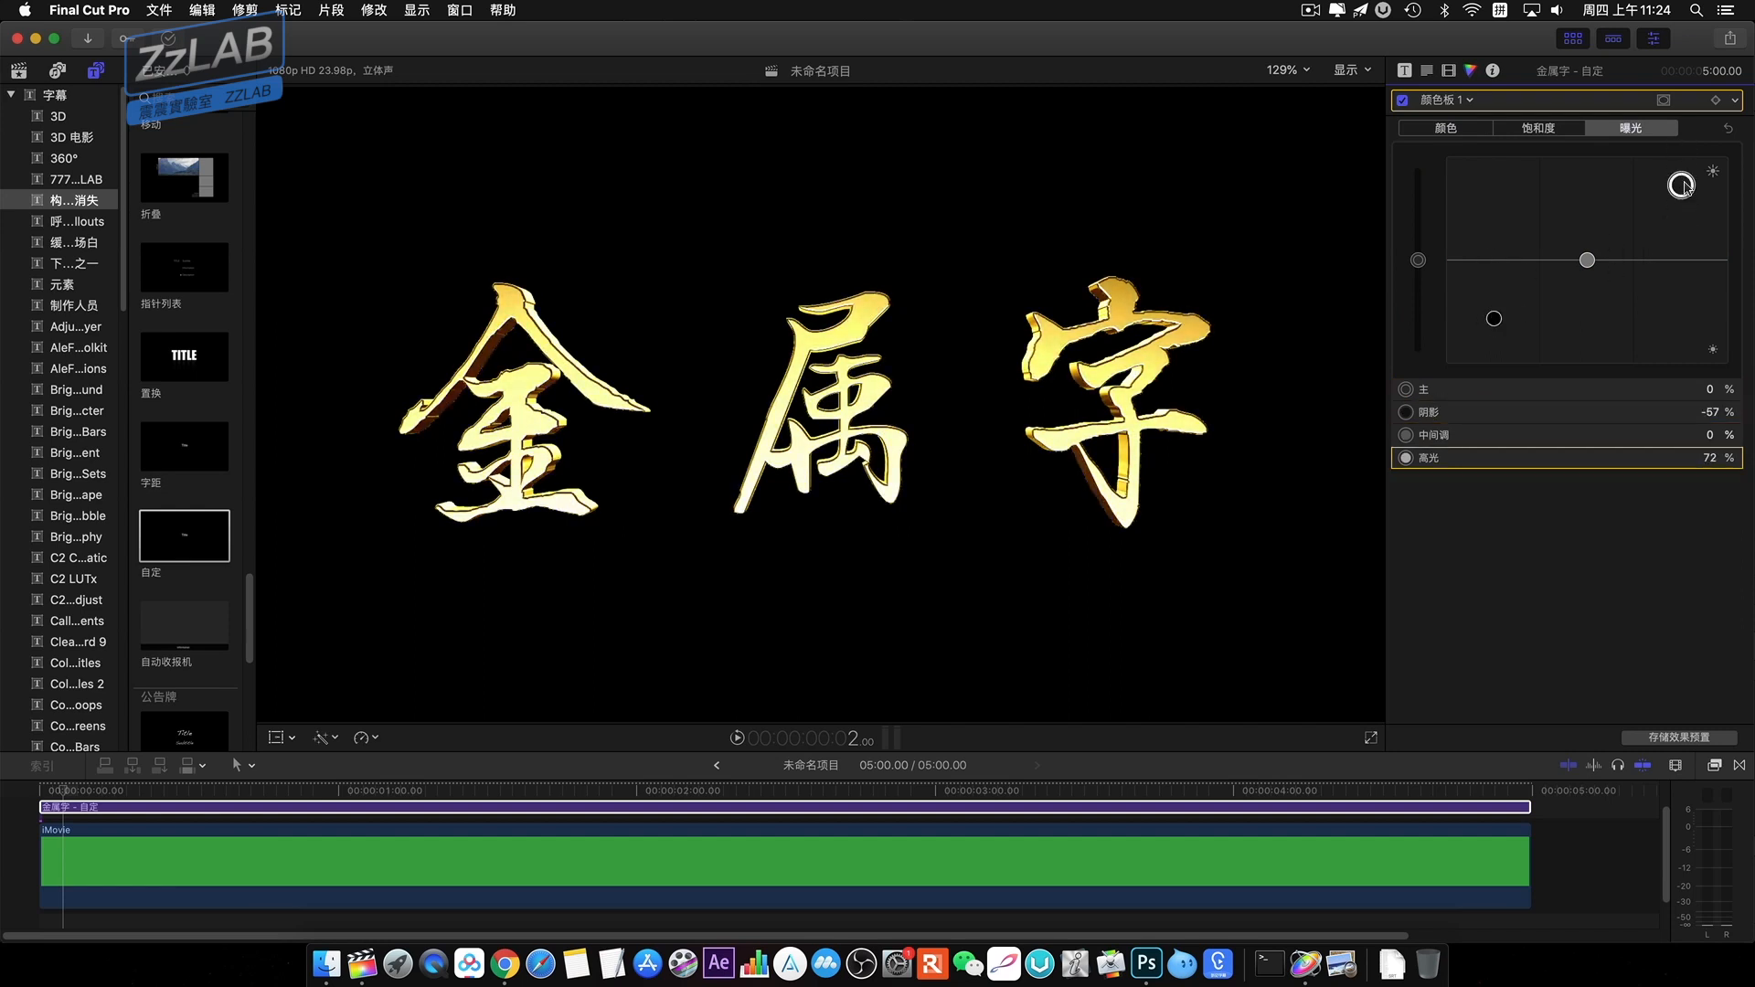
pyautogui.moveTo(1587, 265); pyautogui.dragTo(1576, 333)
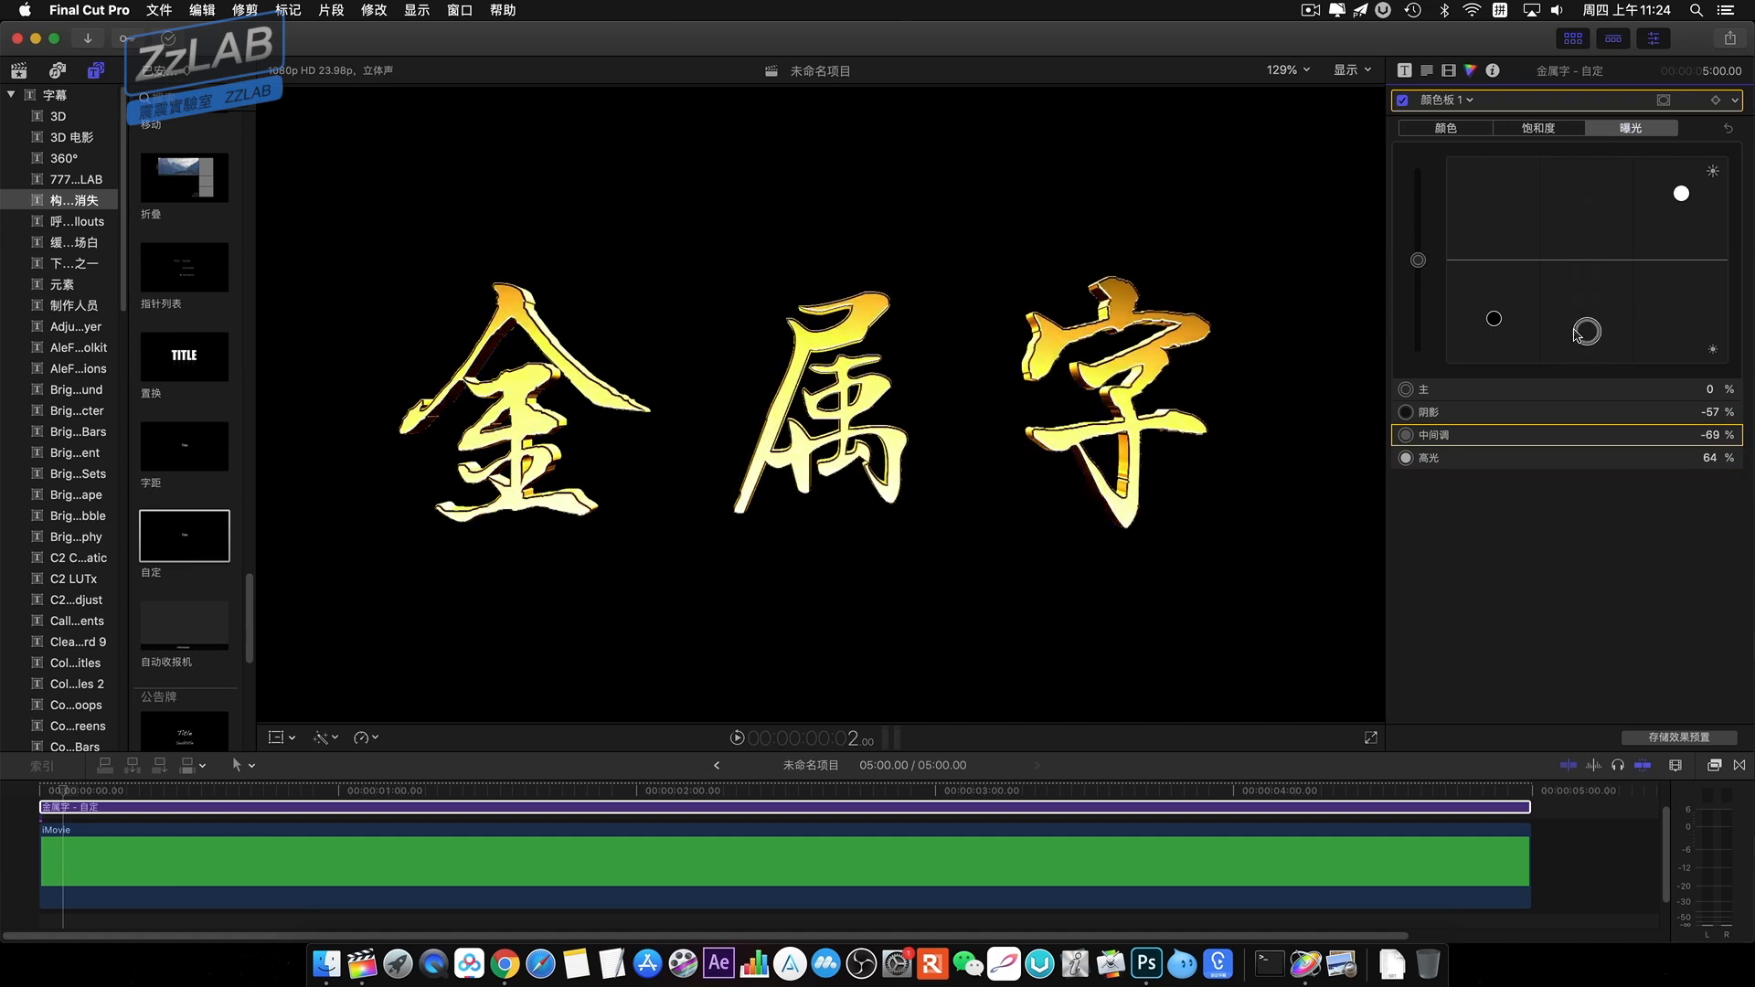